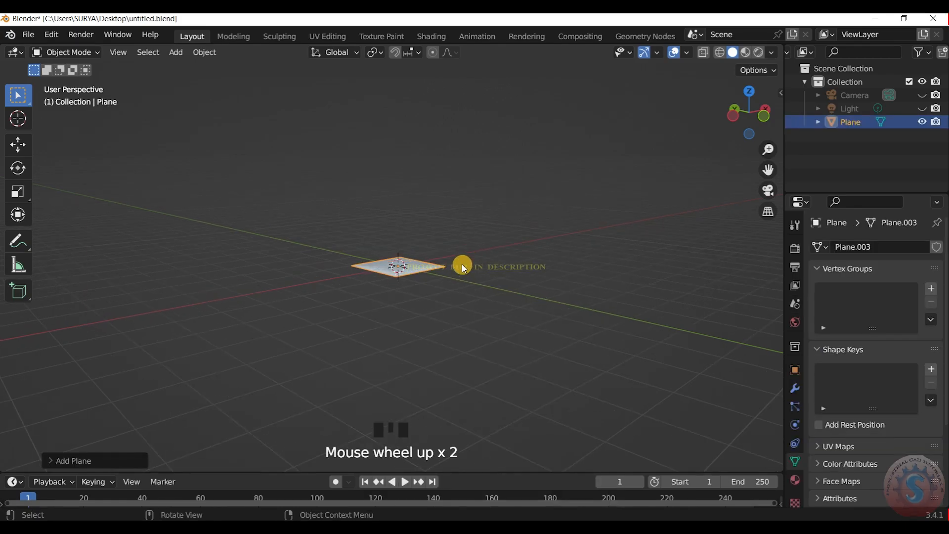
- Rotate the plane about the global Y axis so that it stands upright
{"action": "key", "text": "r"}
{"action": "key", "text": "x"}
{"action": "key", "text": "z"}
{"action": "key", "text": "y"}
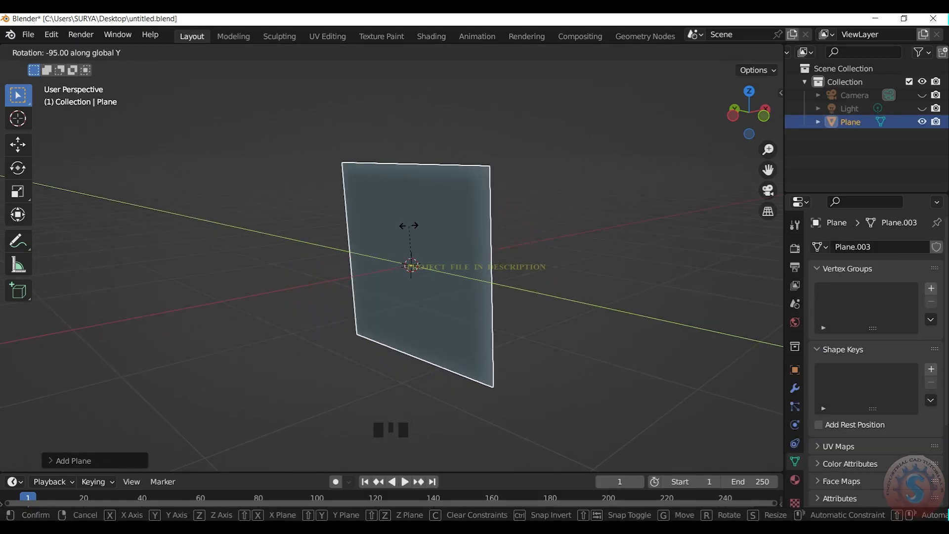
{"action": "left_click", "coordinate": [514, 168]}
{"action": "left_click", "coordinate": [473, 186]}
- Enter Edit Mode and add four evenly spaced horizontal loop cuts across the upright plane
{"action": "left_click", "coordinate": [65, 53]}
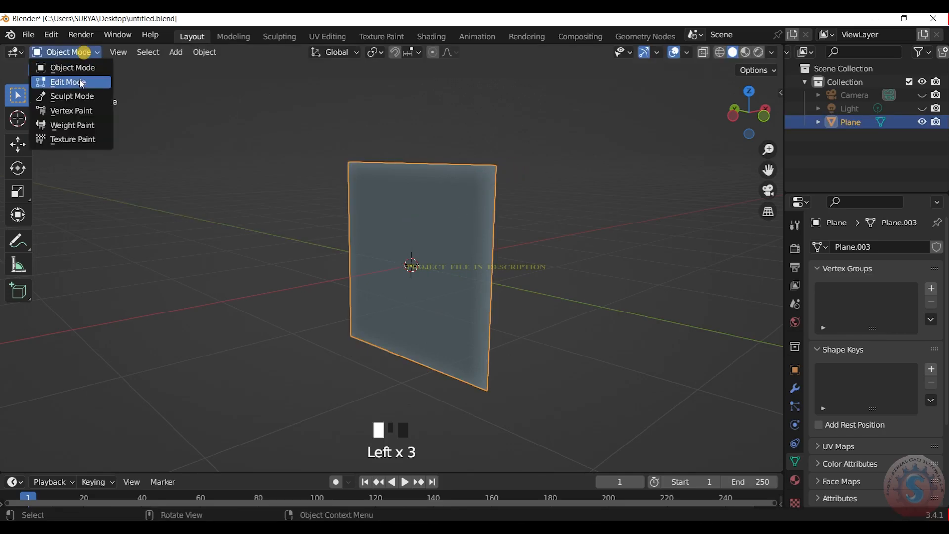
{"action": "left_click", "coordinate": [79, 79]}
{"action": "key", "text": "ctrl+r"}
{"action": "scroll", "coordinate": [496, 229], "scroll_direction": "up", "scroll_amount": 1}
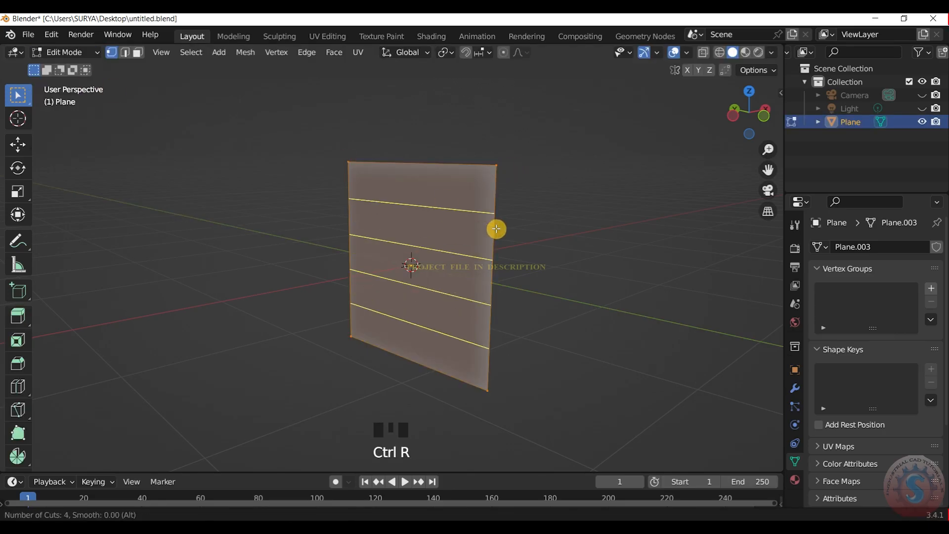
{"action": "left_click", "coordinate": [496, 229]}
{"action": "left_click", "coordinate": [496, 229]}
{"action": "left_click", "coordinate": [416, 180]}
- Leave and re-enter Edit Mode, ending in the front orthographic view of the plane
{"action": "left_click", "coordinate": [70, 53]}
{"action": "left_click", "coordinate": [74, 66]}
{"action": "left_click", "coordinate": [70, 53]}
{"action": "left_click", "coordinate": [80, 79]}
{"action": "key", "text": "KP_3"}
{"action": "key", "text": "KP_2"}
{"action": "key", "text": "KP_1"}
{"action": "left_click_drag", "start_coordinate": [407, 234], "coordinate": [438, 298]}
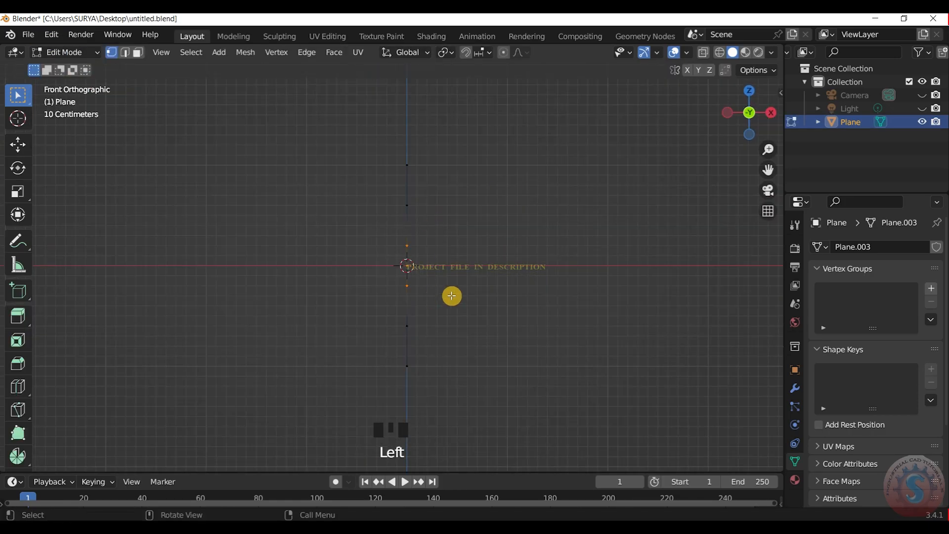
{"action": "key", "text": "g"}
{"action": "key", "text": "x"}
{"action": "right_click", "coordinate": [533, 273]}
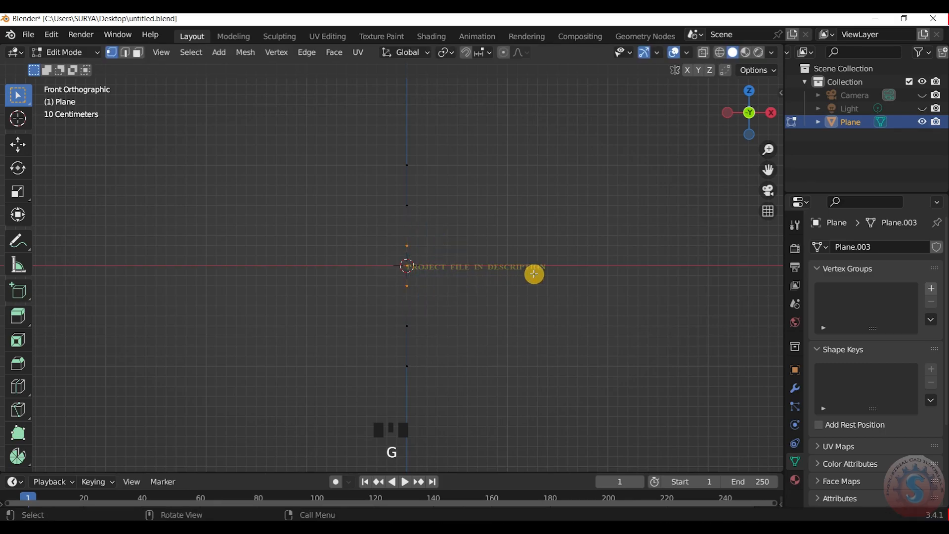
{"action": "key", "text": "ctrl+z"}
{"action": "key", "text": "ctrl+z"}
{"action": "key", "text": "ctrl+z"}
{"action": "key", "text": "ctrl+z"}
{"action": "key", "text": "KP_0"}
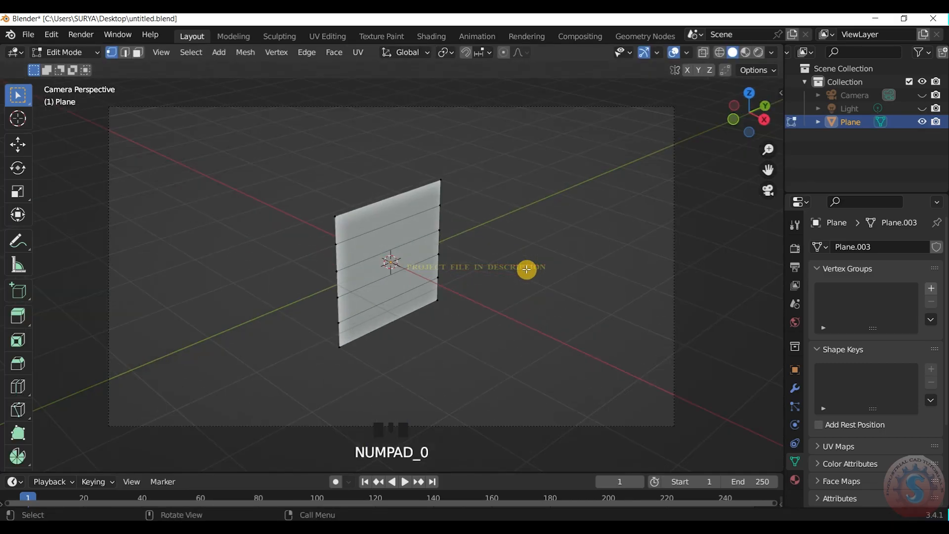
{"action": "key", "text": "KP_0"}
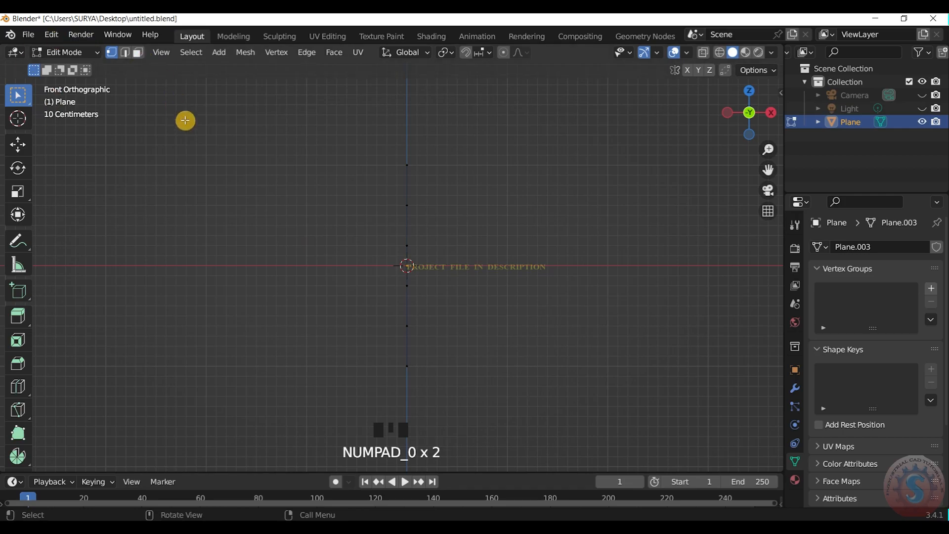
- In wireframe shading, select the two middle rows of vertices and move them about -0.6 m along global X
{"action": "key", "text": "z"}
{"action": "mouse_move", "coordinate": [391, 233]}
{"action": "left_mouse_down", "text": "shift"}
{"action": "mouse_move", "coordinate": [432, 290]}
{"action": "mouse_move", "coordinate": [526, 297]}
{"action": "left_mouse_up", "text": "shift"}
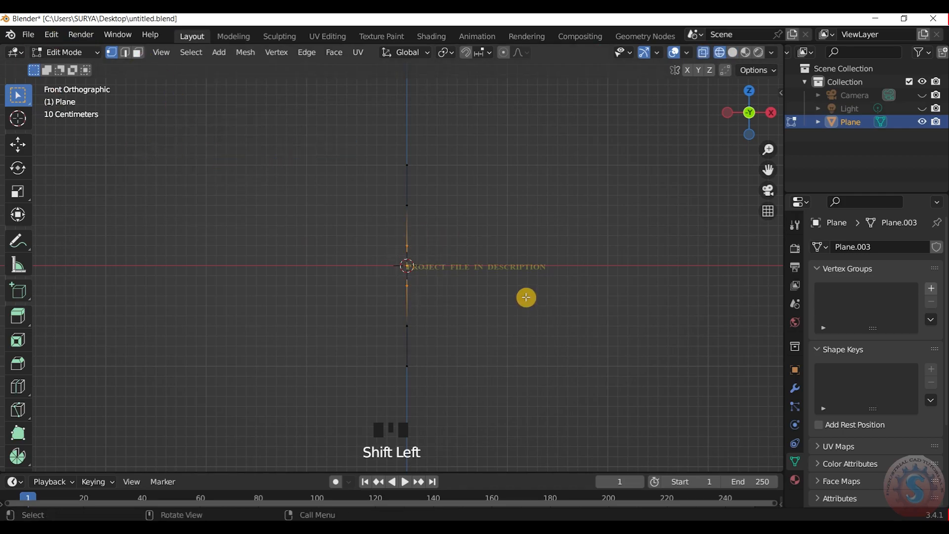
{"action": "key", "text": "g"}
{"action": "key", "text": "x"}
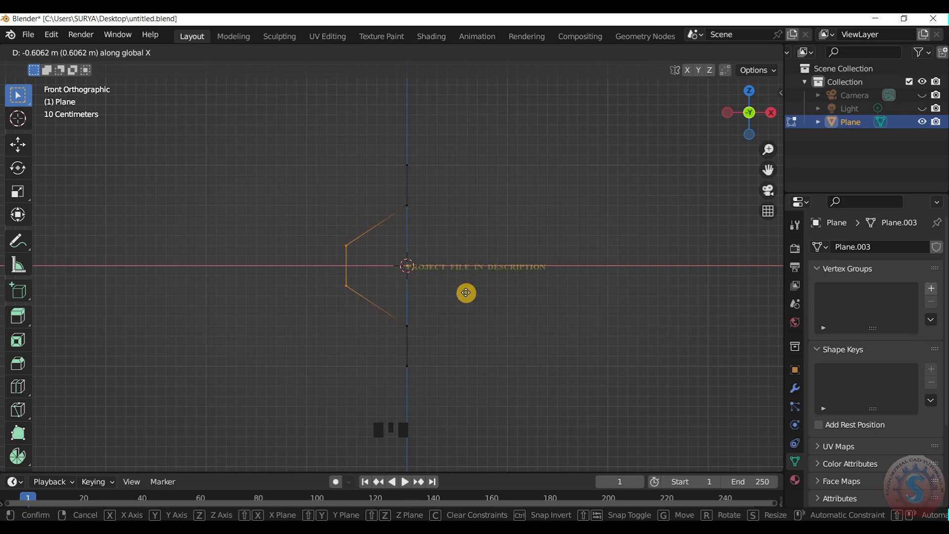
{"action": "left_click", "coordinate": [465, 293]}
- Return to solid shading and delete the upper and lower sloping faces next to the offset middle strip
{"action": "left_click_drag", "start_coordinate": [713, 102], "coordinate": [540, 149]}
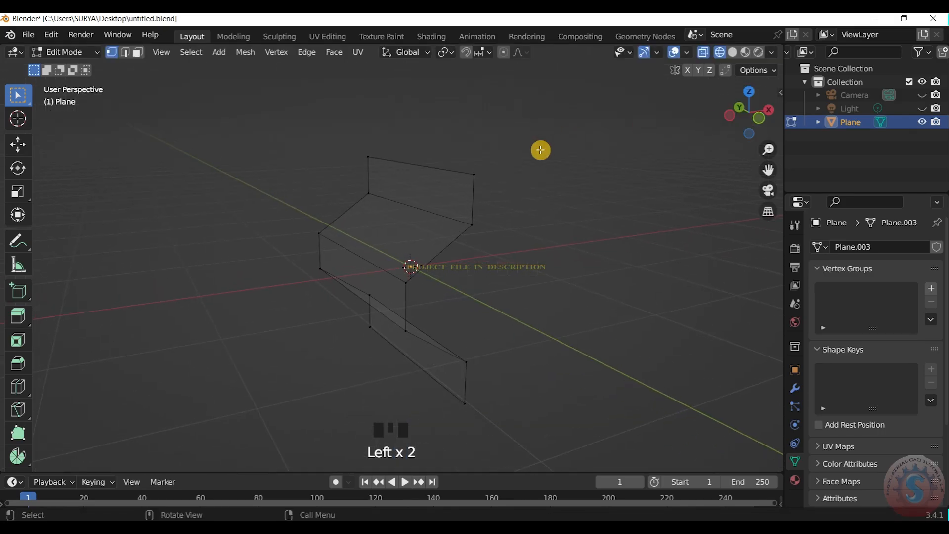
{"action": "key", "text": "z"}
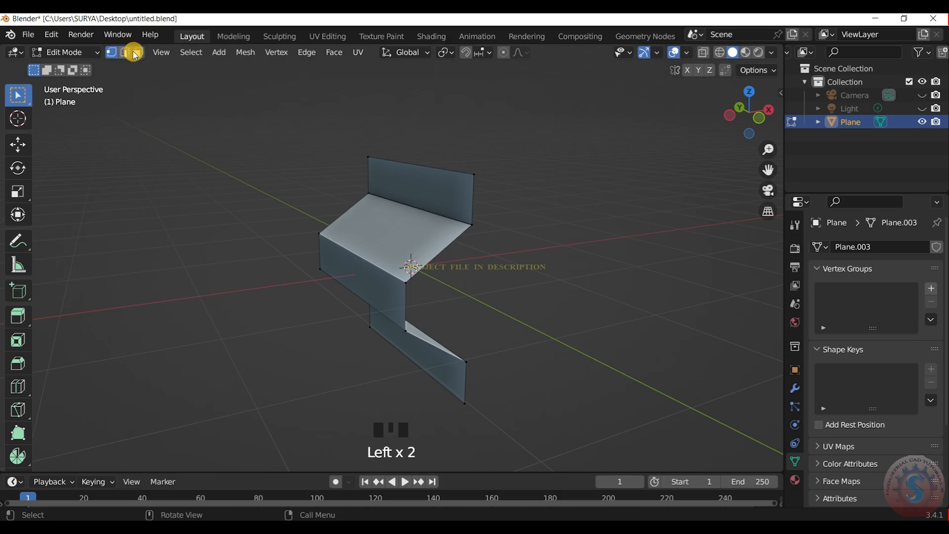
{"action": "left_click", "coordinate": [508, 246]}
{"action": "key", "text": "x"}
{"action": "left_click", "coordinate": [504, 250]}
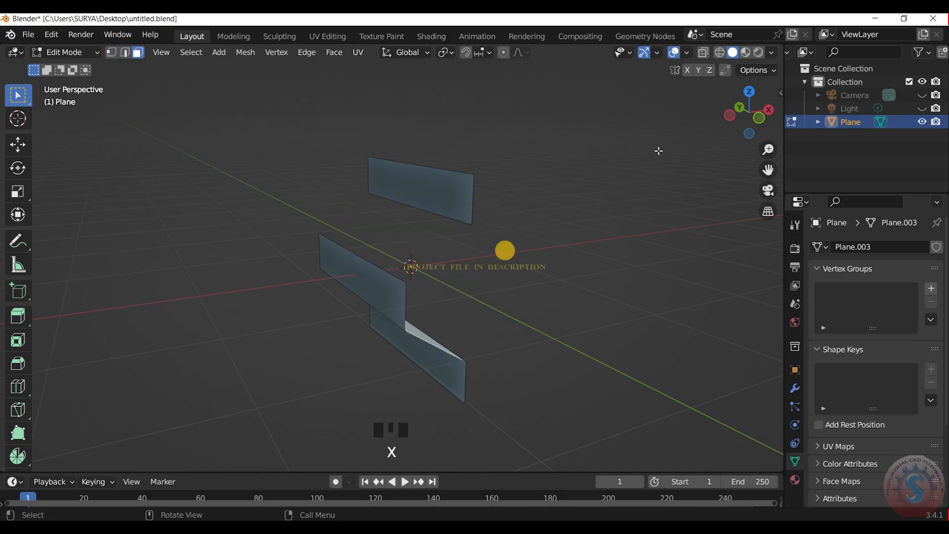
{"action": "left_click_drag", "start_coordinate": [729, 115], "coordinate": [717, 60]}
{"action": "left_click", "coordinate": [406, 267]}
{"action": "key", "text": "x"}
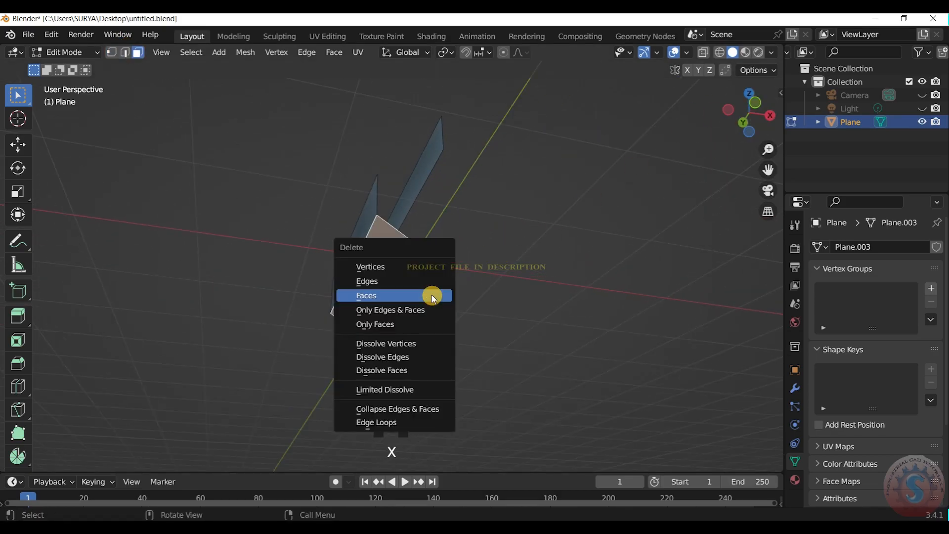
{"action": "left_click", "coordinate": [432, 295]}
- Fill a new face between the top edges of the upper strip and the middle strip
{"action": "left_click_drag", "start_coordinate": [732, 119], "coordinate": [495, 195]}
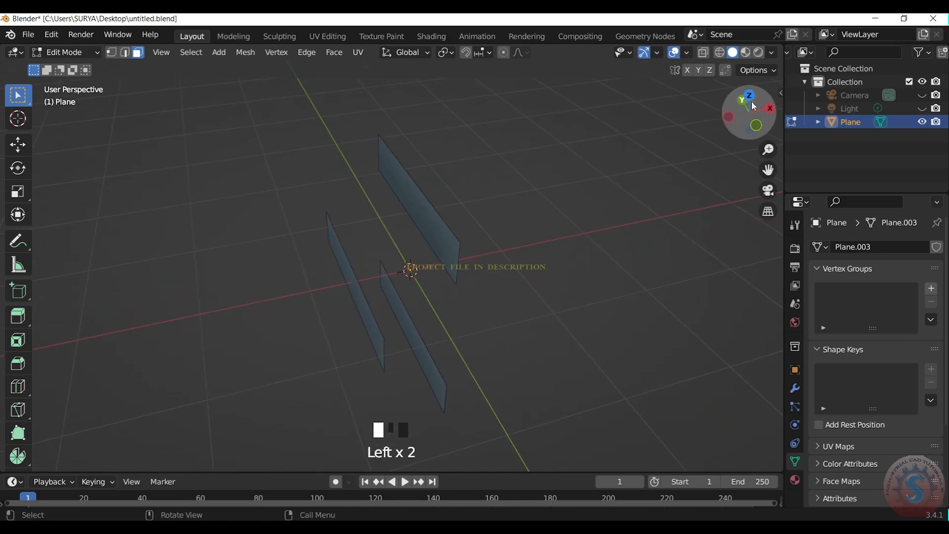
{"action": "left_click_drag", "start_coordinate": [734, 121], "coordinate": [494, 171]}
{"action": "left_click", "coordinate": [492, 174]}
{"action": "left_click", "coordinate": [125, 52]}
{"action": "left_click", "coordinate": [443, 168]}
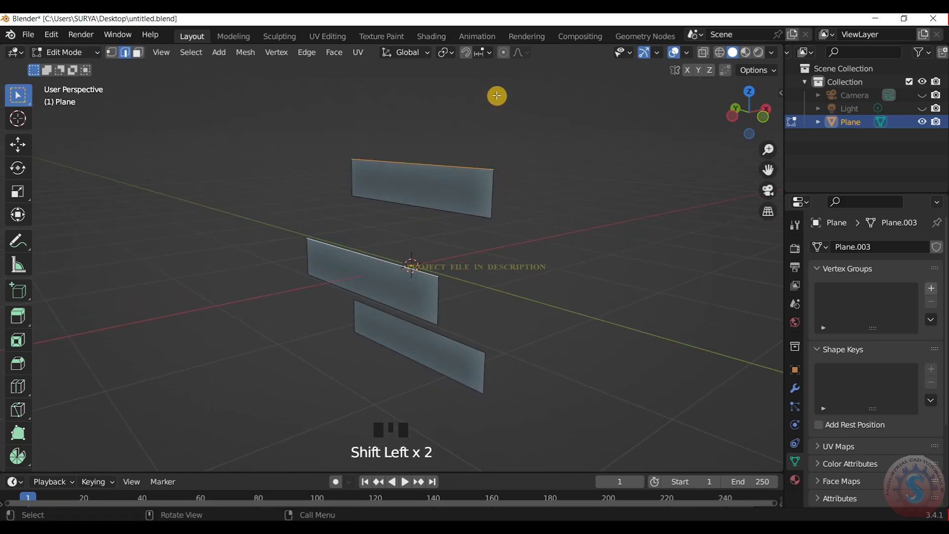
{"action": "key", "text": "f"}
{"action": "left_click", "coordinate": [529, 95]}
- Fill a new face between the bottom edges of the middle strip and the lower strip
{"action": "left_click_drag", "start_coordinate": [755, 123], "coordinate": [538, 184]}
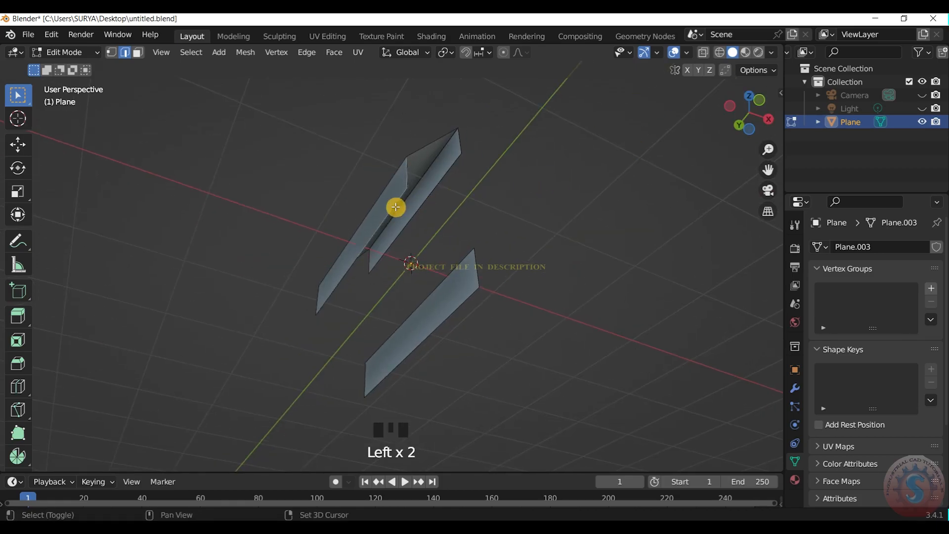
{"action": "key", "text": "f"}
{"action": "left_click", "coordinate": [570, 206]}
- Fill the back opening between the facing edges of the upper and lower strips
{"action": "left_click_drag", "start_coordinate": [756, 114], "coordinate": [628, 136]}
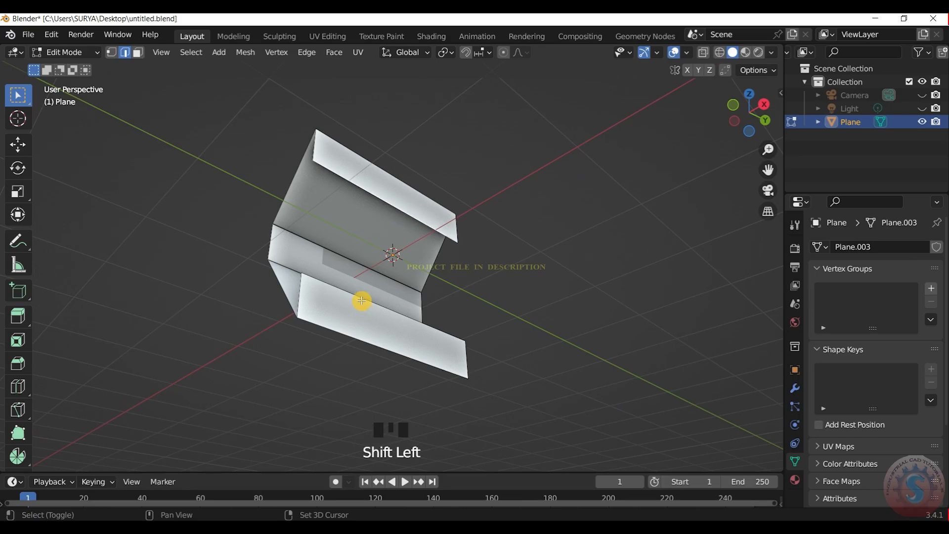
{"action": "key", "text": "f"}
{"action": "scroll", "coordinate": [748, 110], "scroll_direction": "down", "scroll_amount": 2}
- Close both open trapezoidal ends of the body by filling their boundary edges
{"action": "left_click_drag", "start_coordinate": [750, 116], "coordinate": [791, 124]}
{"action": "left_click", "coordinate": [513, 206]}
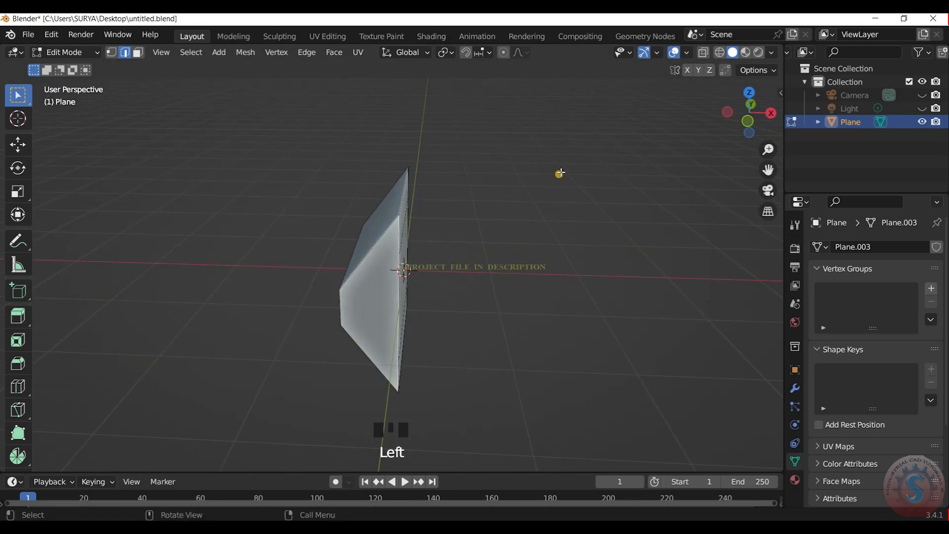
{"action": "left_click_drag", "start_coordinate": [748, 121], "coordinate": [450, 96]}
{"action": "left_click", "coordinate": [453, 234], "text": "alt+shift"}
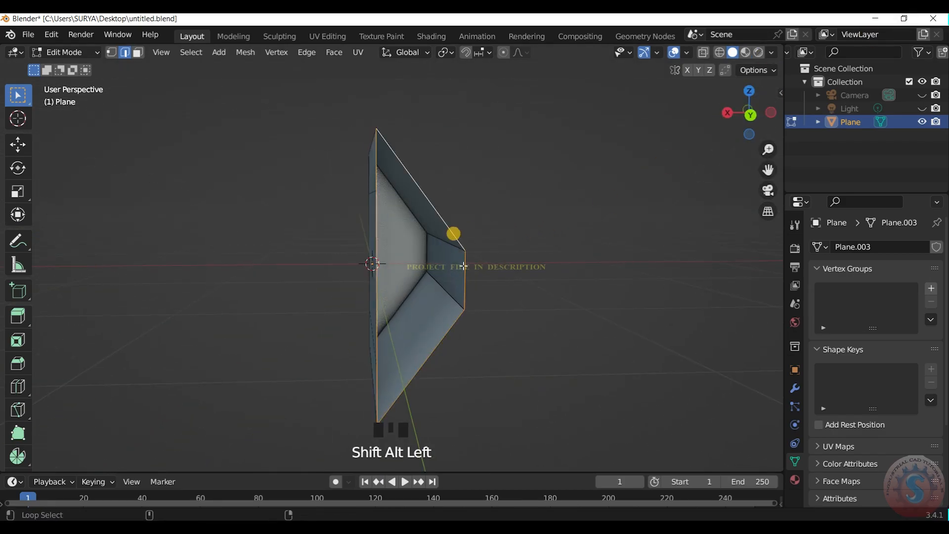
{"action": "left_click", "coordinate": [612, 212]}
- Try to remove the upper horizontal edge on the back with Dissolve Vertices, and undo it
{"action": "left_click_drag", "start_coordinate": [750, 110], "coordinate": [417, 195]}
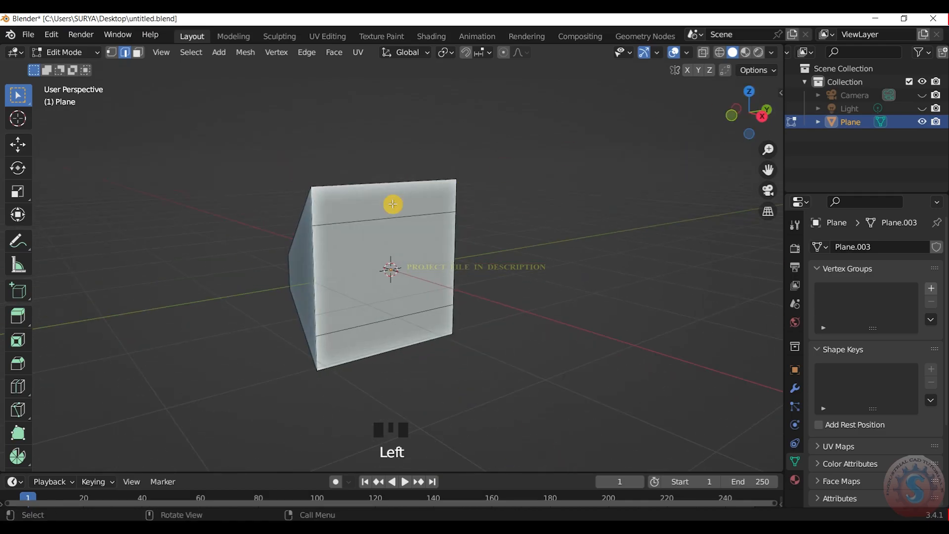
{"action": "scroll", "coordinate": [406, 207], "scroll_direction": "up", "scroll_amount": 3}
{"action": "key", "text": "x"}
{"action": "key", "text": "Escape"}
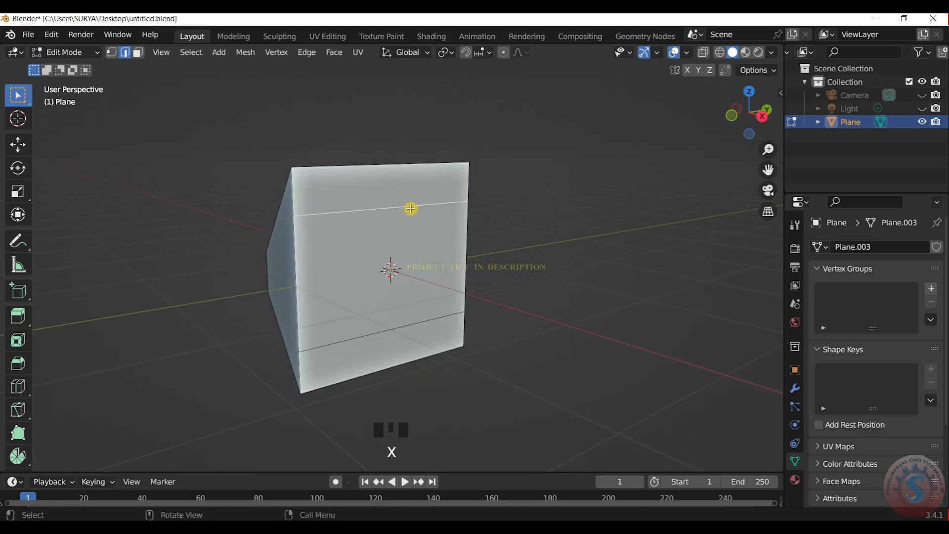
{"action": "key", "text": "x"}
{"action": "left_click", "coordinate": [392, 377]}
{"action": "key", "text": "ctrl+z"}
- Dissolve the two horizontal edges across the back to form one face, and save the file
{"action": "key", "text": "x"}
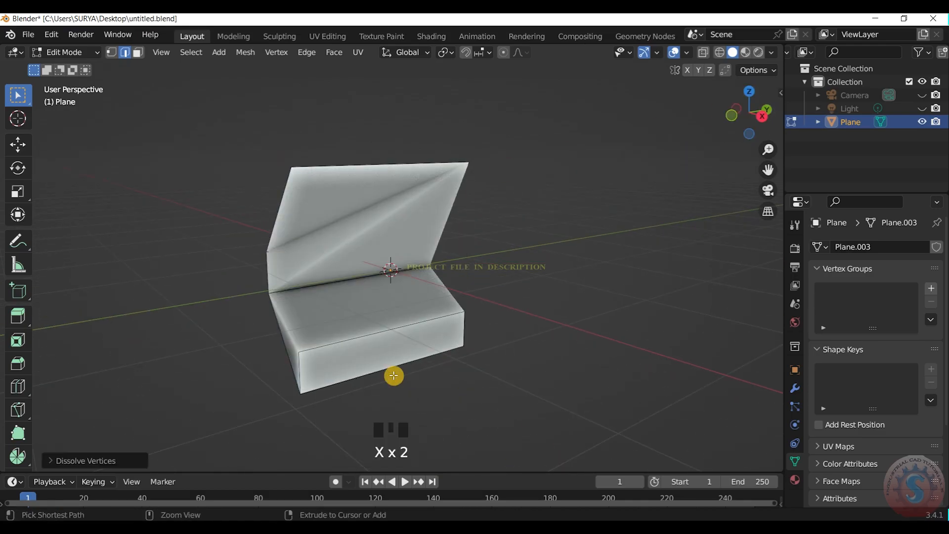
{"action": "left_click", "coordinate": [391, 393]}
{"action": "key", "text": "ctrl+z"}
{"action": "key", "text": "x"}
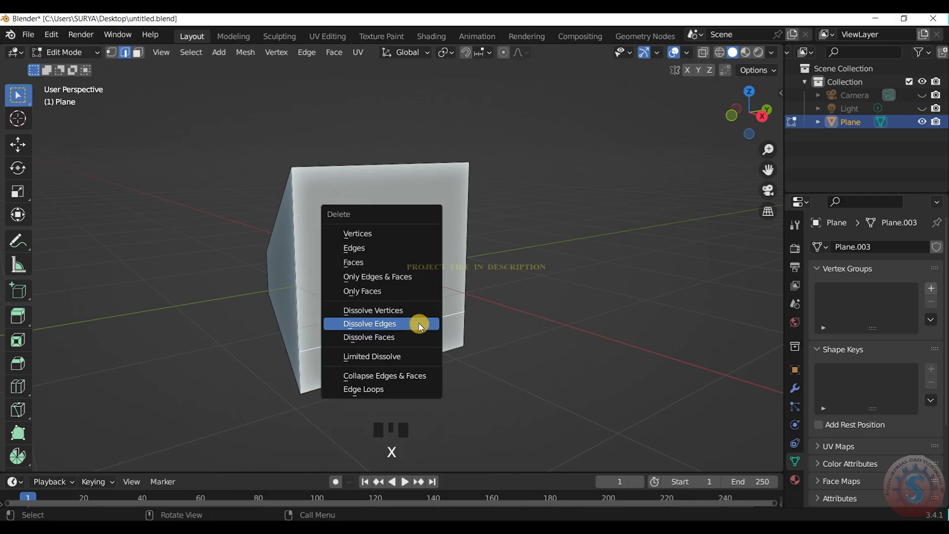
{"action": "left_click", "coordinate": [417, 324]}
{"action": "left_click_drag", "start_coordinate": [749, 112], "coordinate": [729, 114]}
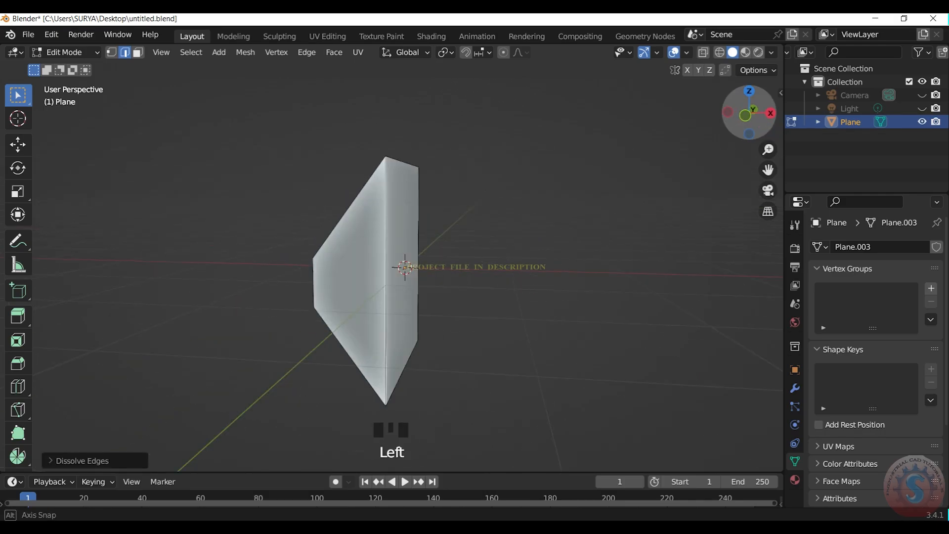
{"action": "key", "text": "ctrl+s"}
- Select the large back face and extrude it outward by about 0.2 m
{"action": "left_click", "coordinate": [139, 51]}
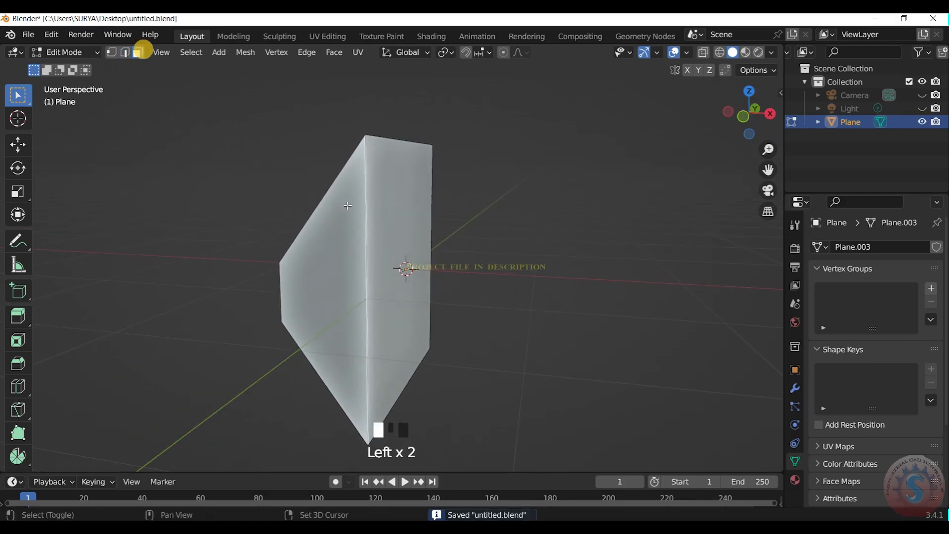
{"action": "left_click", "coordinate": [393, 220], "text": "alt+shift"}
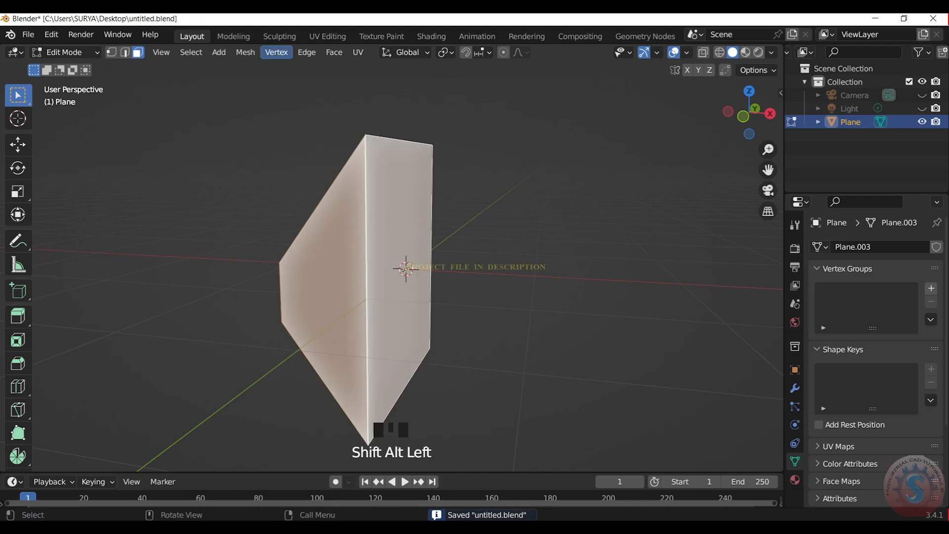
{"action": "left_click", "coordinate": [122, 91]}
{"action": "left_click", "coordinate": [432, 215]}
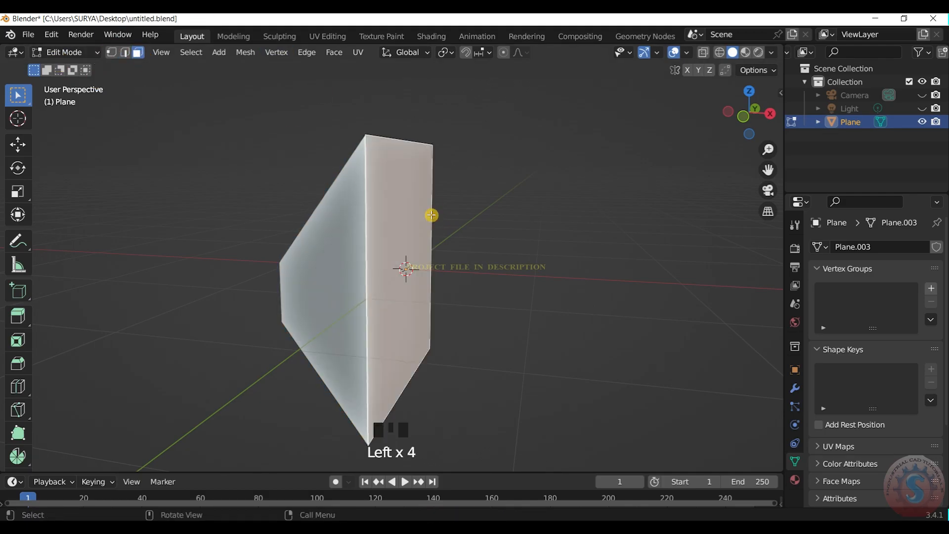
{"action": "key", "text": "e"}
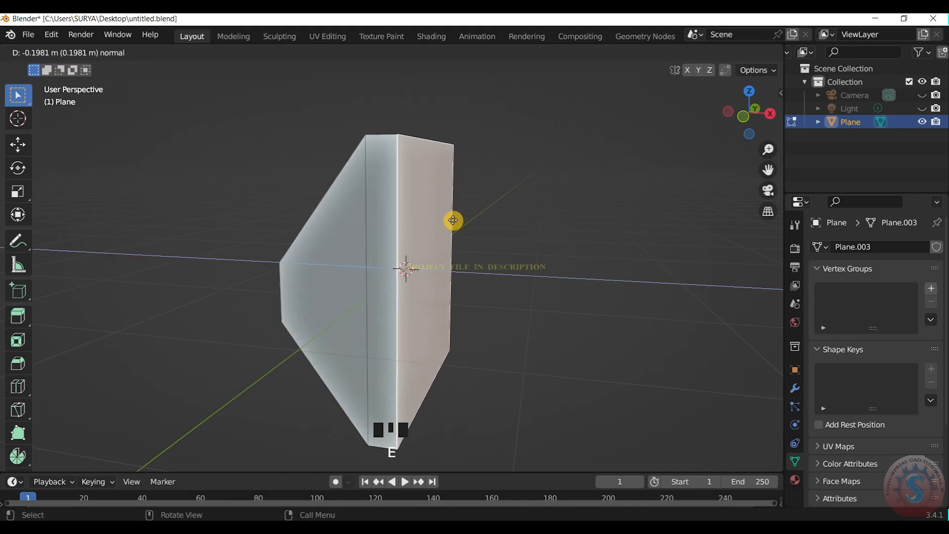
{"action": "left_click", "coordinate": [453, 221]}
- In wireframe shading, select all vertices of the mesh and merge them by distance
{"action": "scroll", "coordinate": [697, 182], "scroll_direction": "down", "scroll_amount": 2}
{"action": "mouse_move", "coordinate": [744, 107]}
{"action": "left_mouse_down"}
{"action": "mouse_move", "coordinate": [714, 111]}
{"action": "mouse_move", "coordinate": [741, 110]}
{"action": "left_mouse_up"}
{"action": "left_click", "coordinate": [657, 173]}
{"action": "key", "text": "z"}
{"action": "left_click", "coordinate": [364, 242]}
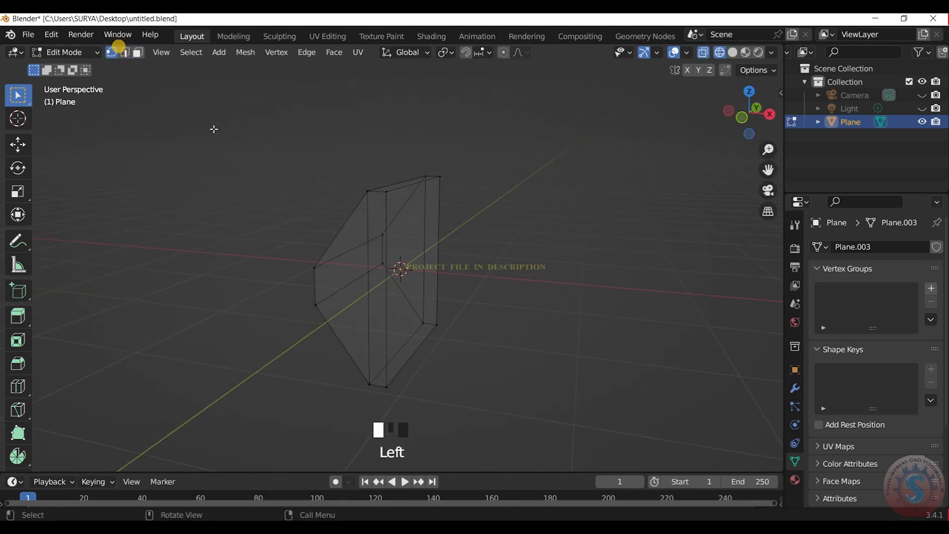
{"action": "key", "text": "a"}
{"action": "key", "text": "m"}
{"action": "left_click", "coordinate": [266, 159]}
- Return to Object Mode and display the model in solid shading
{"action": "left_click", "coordinate": [55, 50]}
{"action": "left_click", "coordinate": [67, 69]}
{"action": "scroll", "coordinate": [514, 90], "scroll_direction": "up", "scroll_amount": 2}
{"action": "key", "text": "z"}
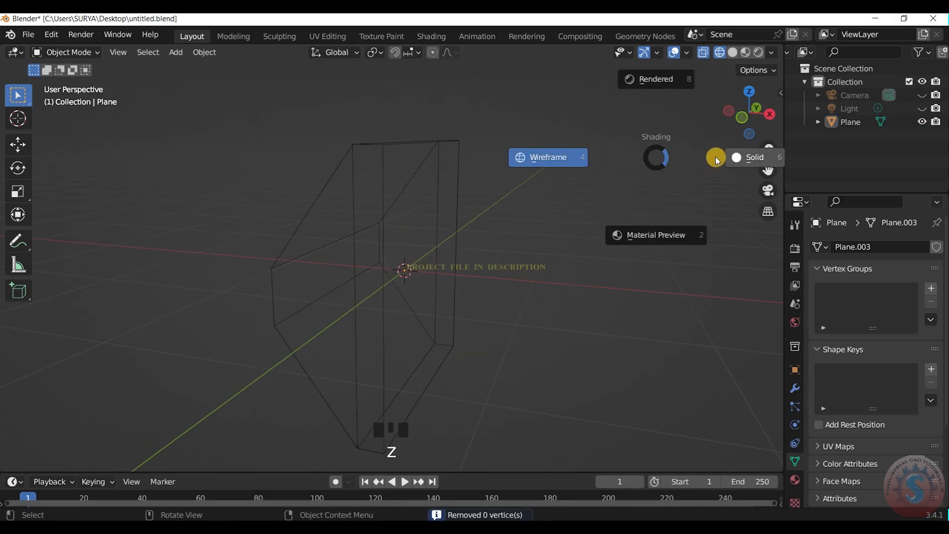
{"action": "left_click", "coordinate": [746, 157]}
{"action": "scroll", "coordinate": [759, 105], "scroll_direction": "down", "scroll_amount": 2}
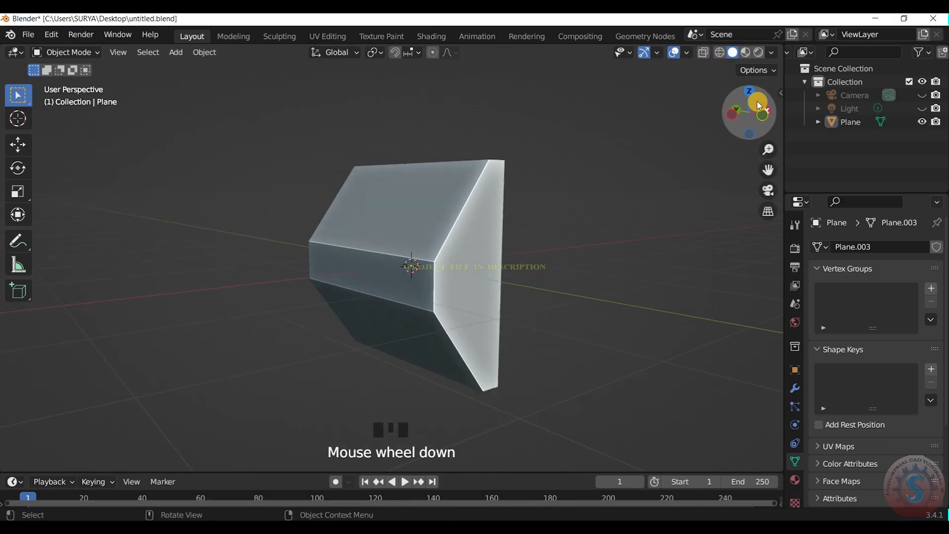
- Enter Edit Mode and delete the upper sloping face of the body
{"action": "left_click", "coordinate": [96, 52]}
{"action": "left_click", "coordinate": [70, 82]}
{"action": "left_click_drag", "start_coordinate": [734, 117], "coordinate": [744, 117]}
{"action": "left_click", "coordinate": [409, 221]}
{"action": "left_click", "coordinate": [458, 234]}
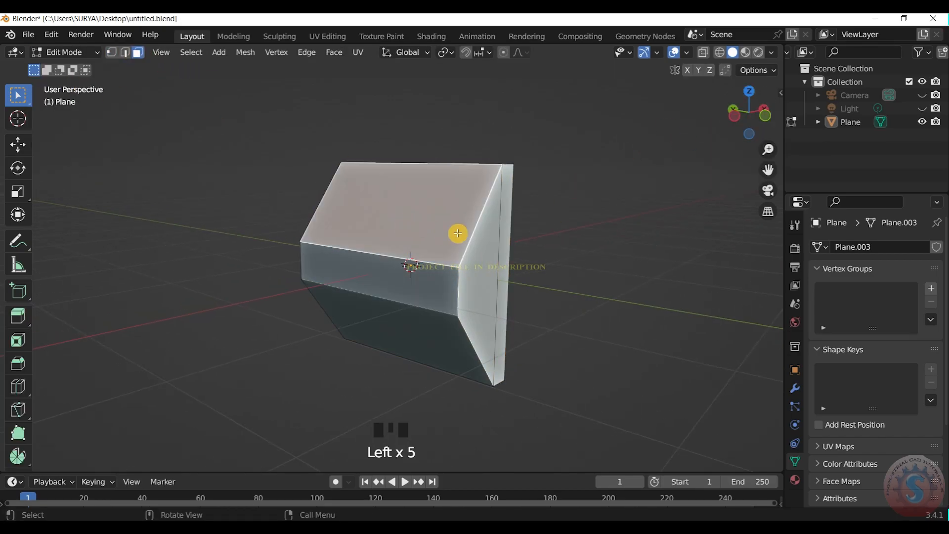
{"action": "key", "text": "x"}
{"action": "left_click", "coordinate": [417, 170]}
- Delete the lower sloping face and the narrow middle face between the two side walls
{"action": "key", "text": "z"}
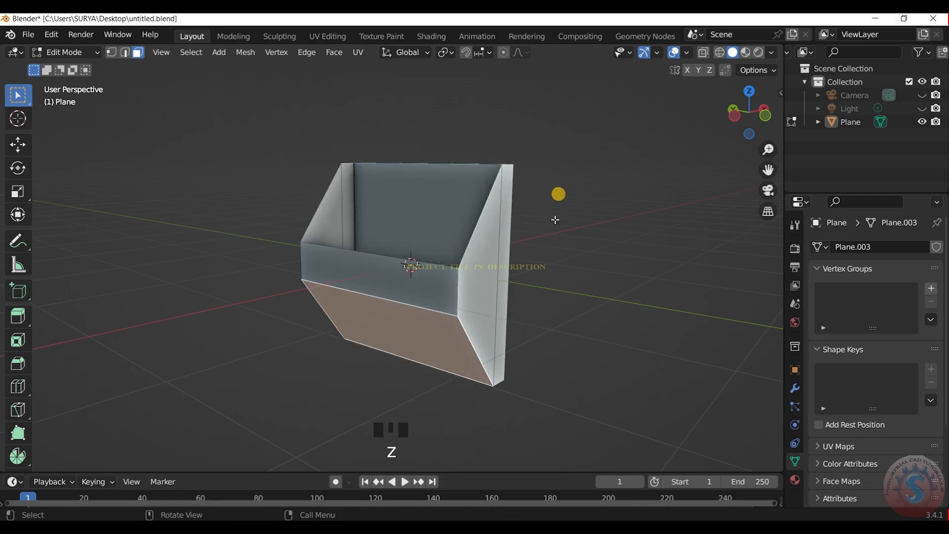
{"action": "key", "text": "z"}
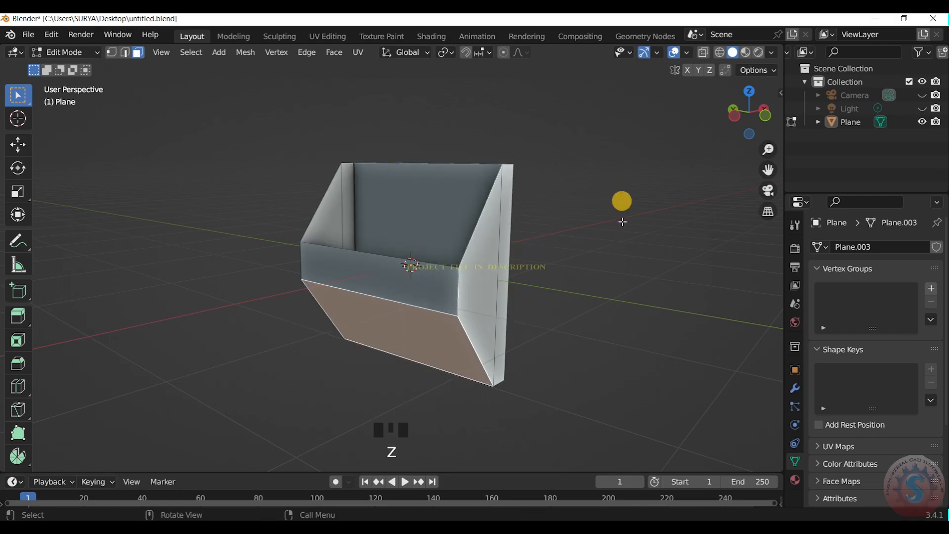
{"action": "key", "text": "x"}
{"action": "left_click", "coordinate": [508, 312]}
{"action": "left_click", "coordinate": [434, 290]}
{"action": "key", "text": "x"}
{"action": "left_click", "coordinate": [434, 290]}
- Return the open-fronted body to Object Mode
{"action": "scroll", "coordinate": [621, 120], "scroll_direction": "up", "scroll_amount": 2}
{"action": "left_click_drag", "start_coordinate": [749, 113], "coordinate": [502, 221]}
{"action": "scroll", "coordinate": [734, 123], "scroll_direction": "down", "scroll_amount": 2}
{"action": "left_click", "coordinate": [78, 55]}
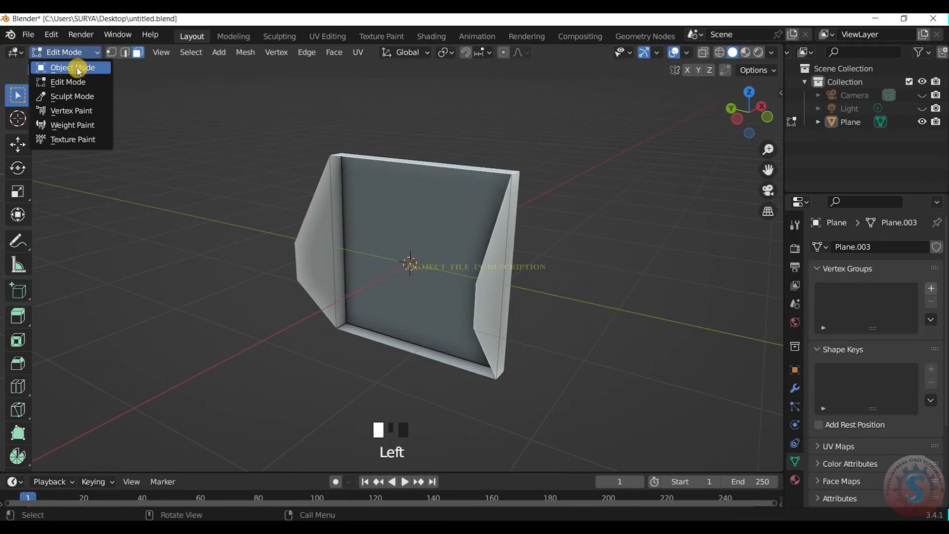
{"action": "left_click", "coordinate": [74, 70]}
{"action": "left_click", "coordinate": [796, 386]}
{"action": "left_click_drag", "start_coordinate": [833, 247], "coordinate": [692, 468]}
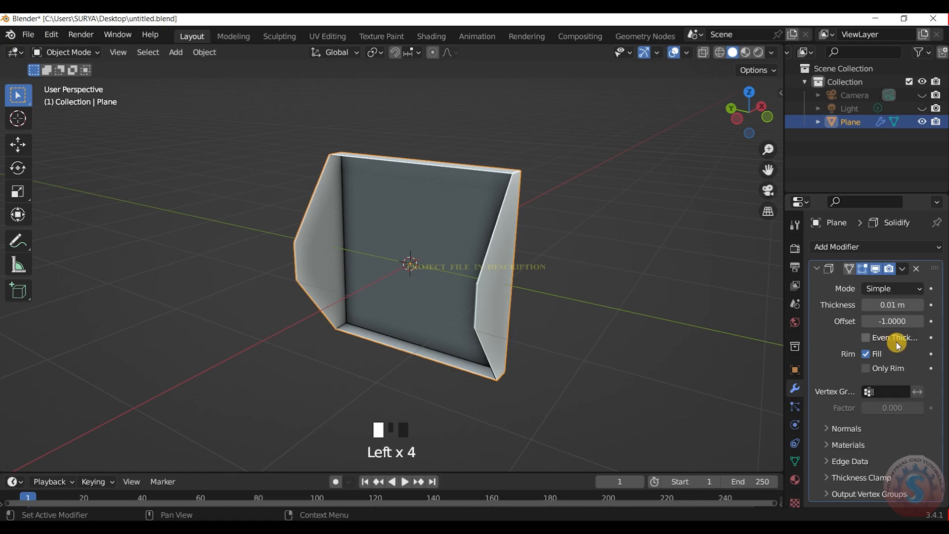
{"action": "left_click_drag", "start_coordinate": [886, 303], "coordinate": [830, 303]}
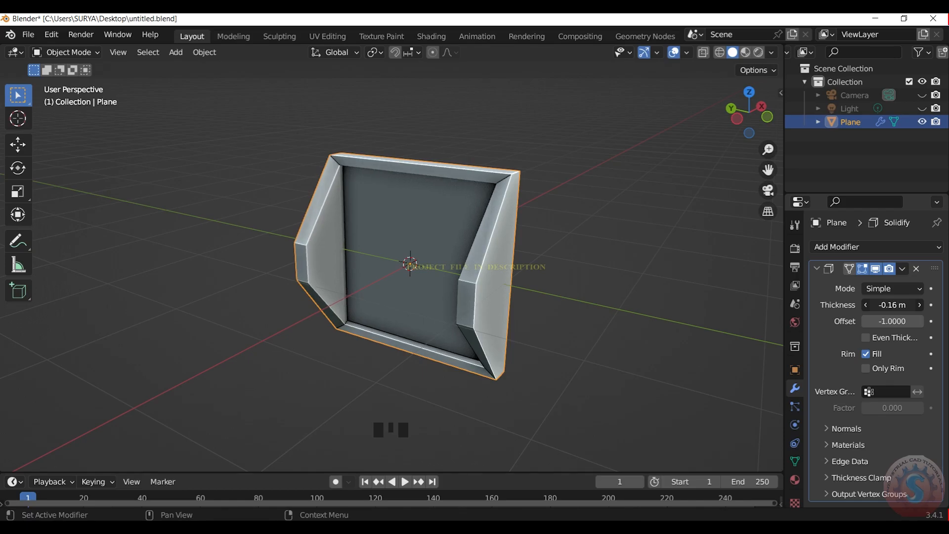
{"action": "left_click", "coordinate": [916, 269]}
{"action": "left_click", "coordinate": [620, 219]}
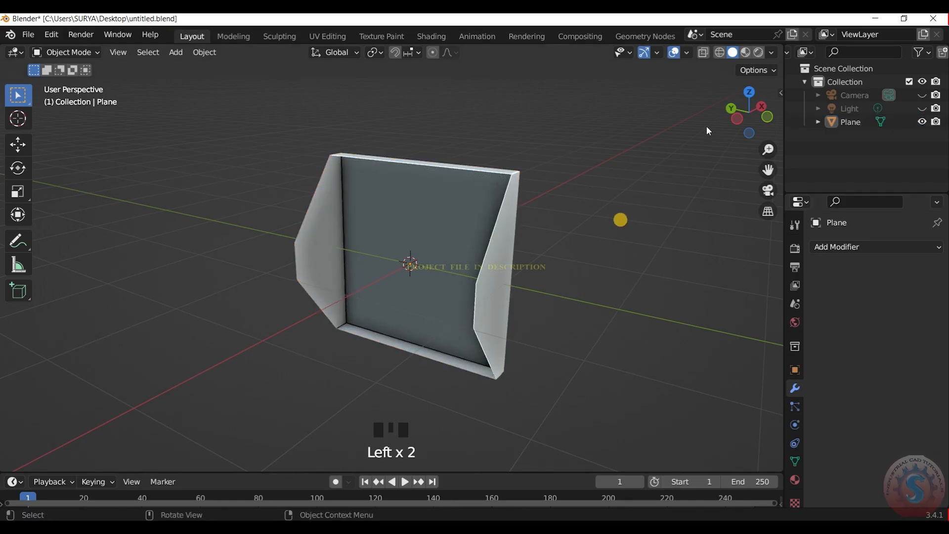
- Add a Solidify modifier with a thickness of -0.05 m, turn off its viewport display and collapse its settings
{"action": "scroll", "coordinate": [720, 129], "scroll_direction": "up", "scroll_amount": 2}
{"action": "left_click", "coordinate": [840, 248]}
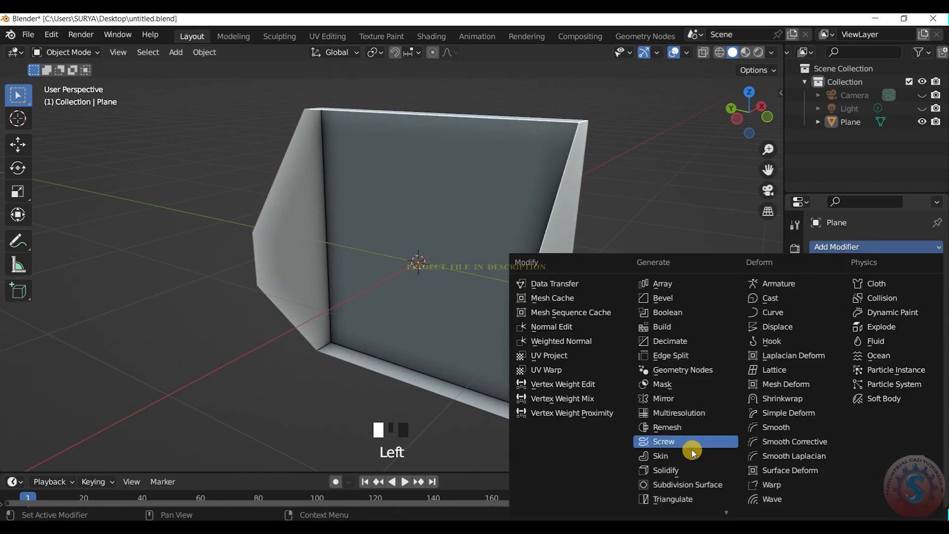
{"action": "left_click", "coordinate": [682, 468]}
{"action": "mouse_move", "coordinate": [892, 303]}
{"action": "left_mouse_down"}
{"action": "mouse_move", "coordinate": [907, 304]}
{"action": "mouse_move", "coordinate": [875, 304]}
{"action": "mouse_move", "coordinate": [887, 303]}
{"action": "left_mouse_up"}
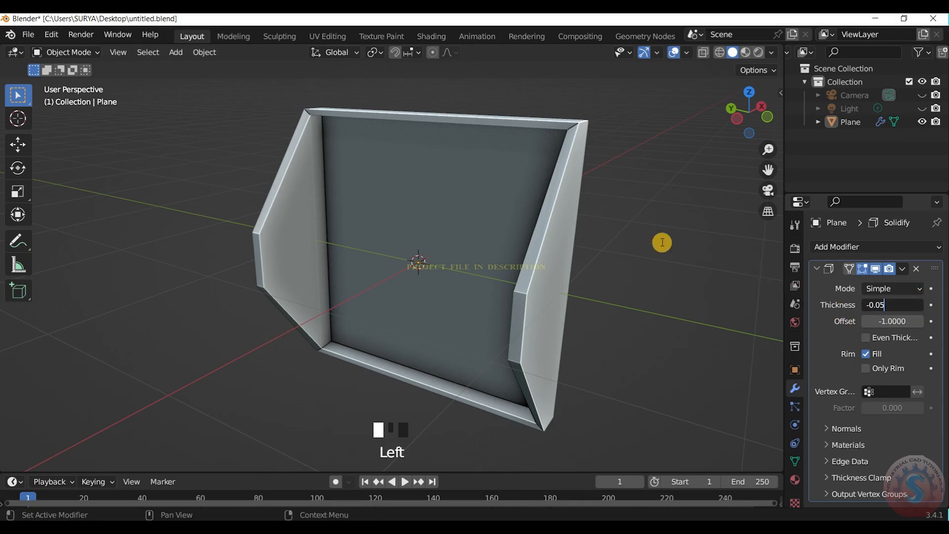
{"action": "left_click", "coordinate": [875, 268]}
{"action": "left_click", "coordinate": [817, 268]}
{"action": "scroll", "coordinate": [651, 186], "scroll_direction": "down", "scroll_amount": 2}
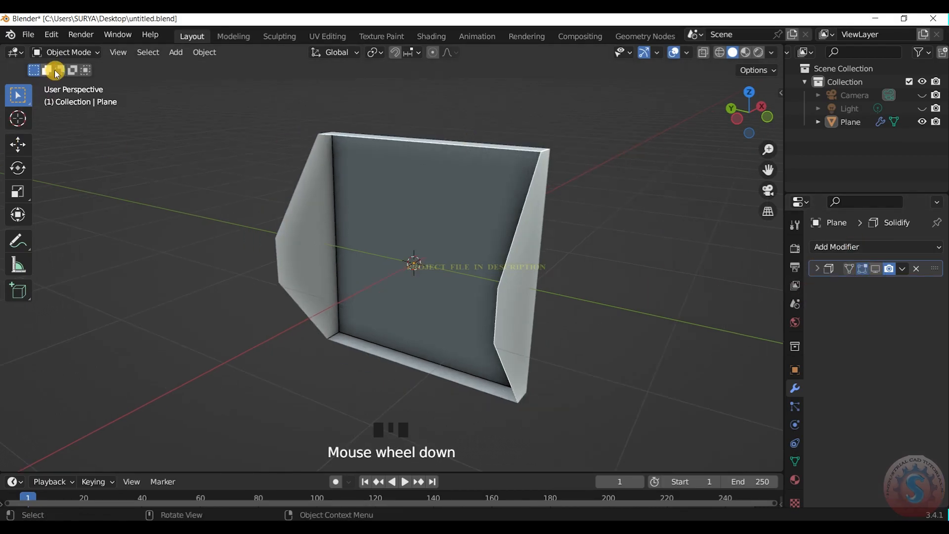
- Enter Edit Mode and add one loop cut running around the narrow rim of the body
{"action": "left_click", "coordinate": [64, 53]}
{"action": "left_click", "coordinate": [65, 81]}
{"action": "left_click_drag", "start_coordinate": [738, 116], "coordinate": [618, 118]}
{"action": "key", "text": "ctrl+r"}
{"action": "left_click", "coordinate": [488, 177]}
{"action": "left_click", "coordinate": [504, 235]}
- Add four evenly spaced horizontal loop cuts across the side walls and back panel
{"action": "key", "text": "ctrl+r"}
{"action": "scroll", "coordinate": [392, 331], "scroll_direction": "up", "scroll_amount": 2}
{"action": "scroll", "coordinate": [392, 331], "scroll_direction": "up", "scroll_amount": 2}
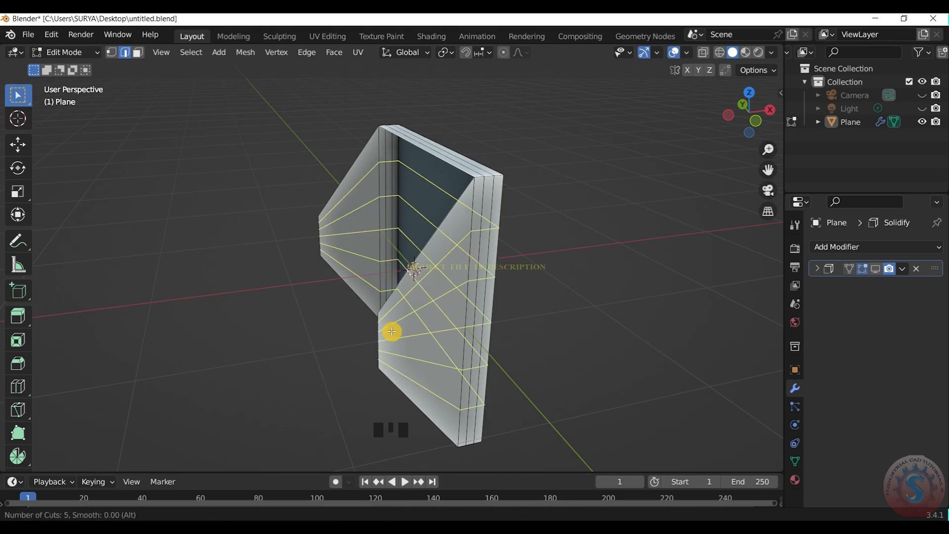
{"action": "left_click", "coordinate": [392, 331]}
- Add four evenly spaced vertical loop cuts across the width of the back panel
{"action": "mouse_move", "coordinate": [751, 117]}
{"action": "left_mouse_down"}
{"action": "mouse_move", "coordinate": [744, 122]}
{"action": "mouse_move", "coordinate": [751, 113]}
{"action": "left_mouse_up"}
{"action": "key", "text": "ctrl+r"}
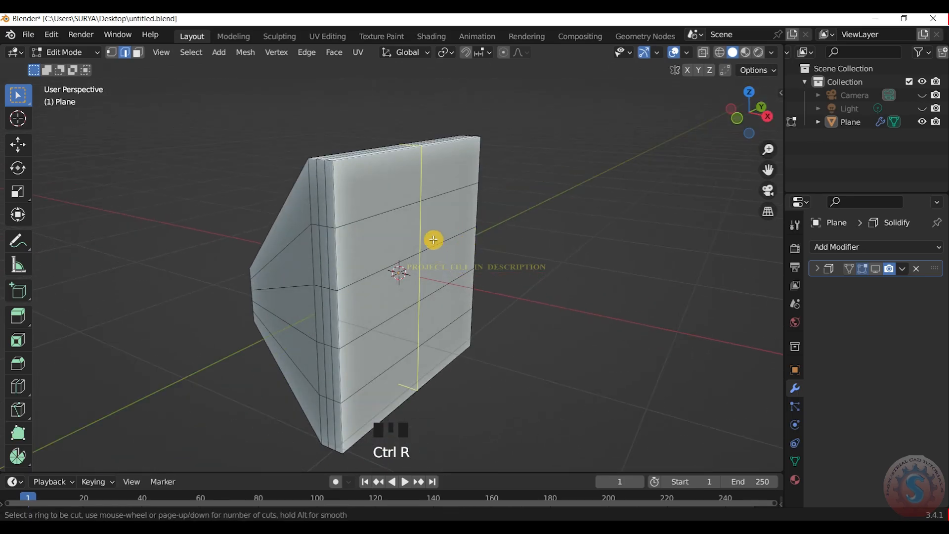
{"action": "scroll", "coordinate": [434, 239], "scroll_direction": "up", "scroll_amount": 1}
{"action": "double_click", "coordinate": [434, 240]}
{"action": "left_click", "coordinate": [710, 170]}
{"action": "scroll", "coordinate": [717, 163], "scroll_direction": "down", "scroll_amount": 2}
{"action": "mouse_move", "coordinate": [769, 121]}
{"action": "left_mouse_down"}
{"action": "mouse_move", "coordinate": [785, 132]}
{"action": "mouse_move", "coordinate": [753, 122]}
{"action": "left_mouse_up"}
- Add four evenly spaced vertical loop cuts to each of the two trapezoidal side walls
{"action": "scroll", "coordinate": [751, 120], "scroll_direction": "up", "scroll_amount": 1}
{"action": "scroll", "coordinate": [753, 122], "scroll_direction": "up", "scroll_amount": 1}
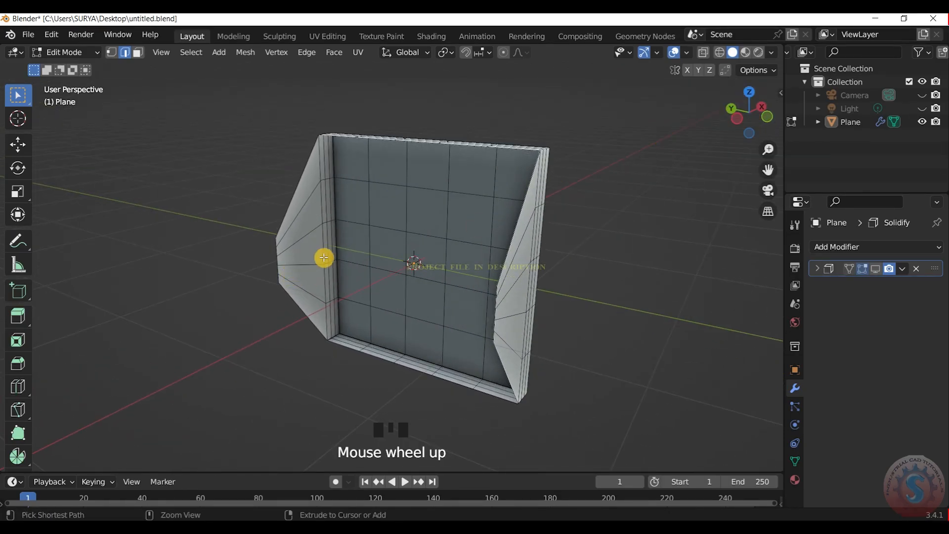
{"action": "key", "text": "ctrl+r"}
{"action": "left_click", "coordinate": [310, 223]}
{"action": "left_click", "coordinate": [551, 258]}
{"action": "key", "text": "ctrl+r"}
{"action": "scroll", "coordinate": [515, 262], "scroll_direction": "up", "scroll_amount": 1}
{"action": "double_click", "coordinate": [514, 262]}
{"action": "left_click", "coordinate": [636, 160]}
- Add a Subdivision Surface modifier with viewport and render levels both set to 3
{"action": "left_click_drag", "start_coordinate": [777, 109], "coordinate": [726, 96]}
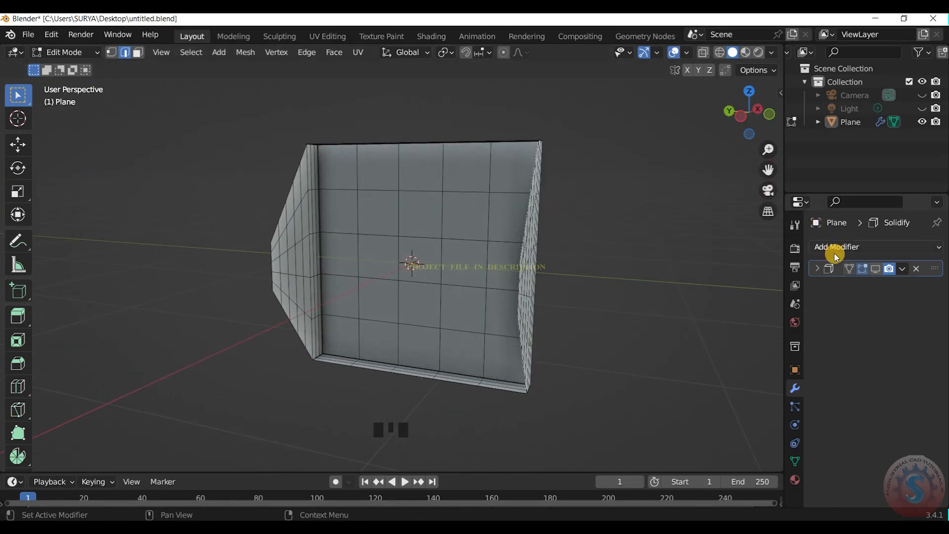
{"action": "left_click", "coordinate": [836, 252]}
{"action": "left_click", "coordinate": [703, 487]}
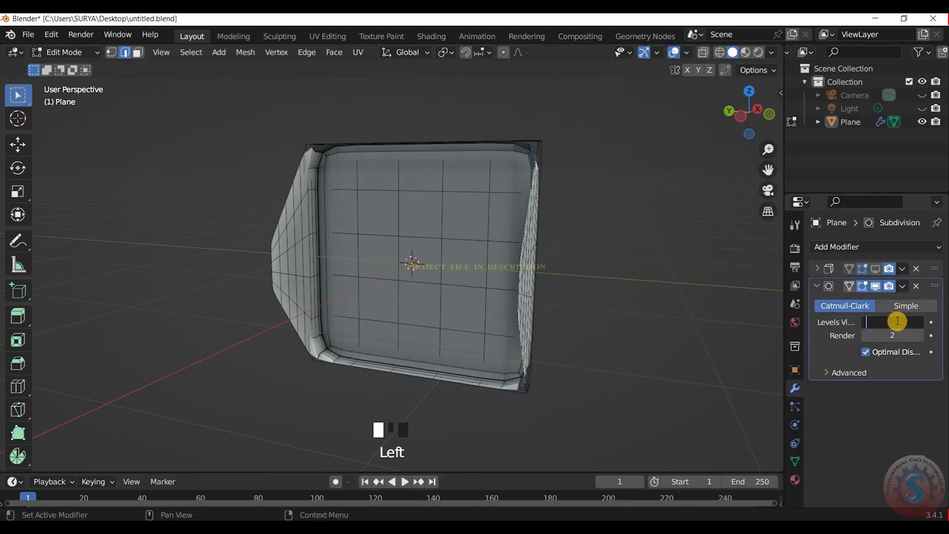
{"action": "left_click", "coordinate": [680, 305]}
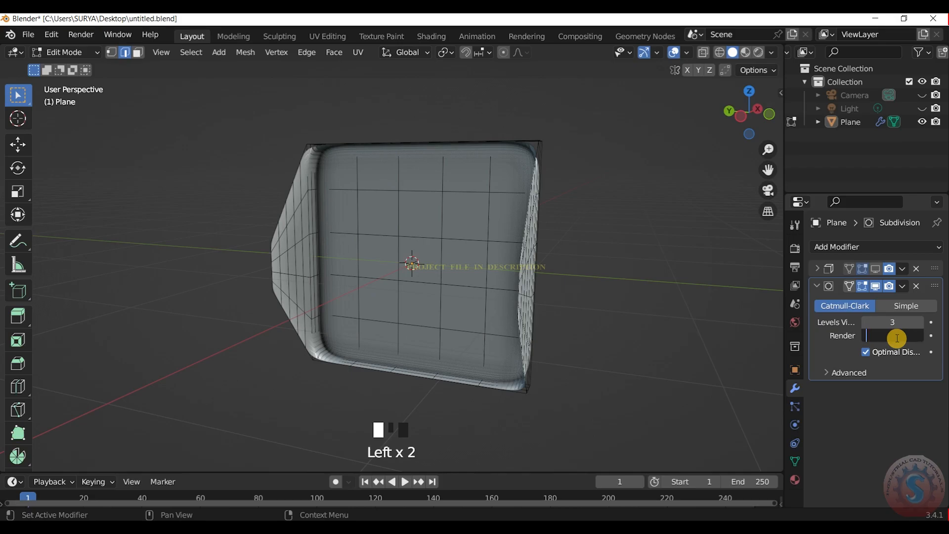
{"action": "scroll", "coordinate": [760, 102], "scroll_direction": "down", "scroll_amount": 3}
{"action": "scroll", "coordinate": [761, 101], "scroll_direction": "up", "scroll_amount": 3}
{"action": "left_click_drag", "start_coordinate": [760, 102], "coordinate": [726, 103]}
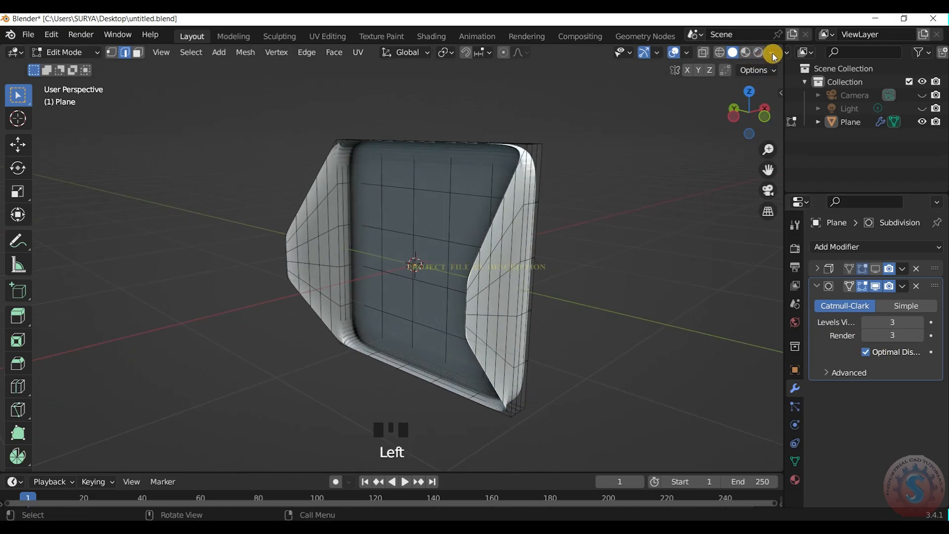
- Return to Object Mode and apply smooth shading to the body
{"action": "left_click", "coordinate": [771, 52]}
{"action": "left_click", "coordinate": [43, 54]}
{"action": "left_click", "coordinate": [50, 66]}
{"action": "scroll", "coordinate": [399, 222], "scroll_direction": "down", "scroll_amount": 3}
{"action": "scroll", "coordinate": [731, 113], "scroll_direction": "up", "scroll_amount": 2}
{"action": "mouse_move", "coordinate": [749, 107]}
{"action": "left_mouse_down"}
{"action": "mouse_move", "coordinate": [662, 109]}
{"action": "mouse_move", "coordinate": [746, 111]}
{"action": "left_mouse_up"}
{"action": "left_click", "coordinate": [401, 215]}
{"action": "right_click", "coordinate": [397, 204]}
{"action": "left_click", "coordinate": [396, 203]}
{"action": "left_click", "coordinate": [469, 179]}
- Enter Edit Mode and add a horizontal loop cut near the body's upper edge, slid by about 0.48
{"action": "left_click", "coordinate": [83, 55]}
{"action": "left_click", "coordinate": [82, 82]}
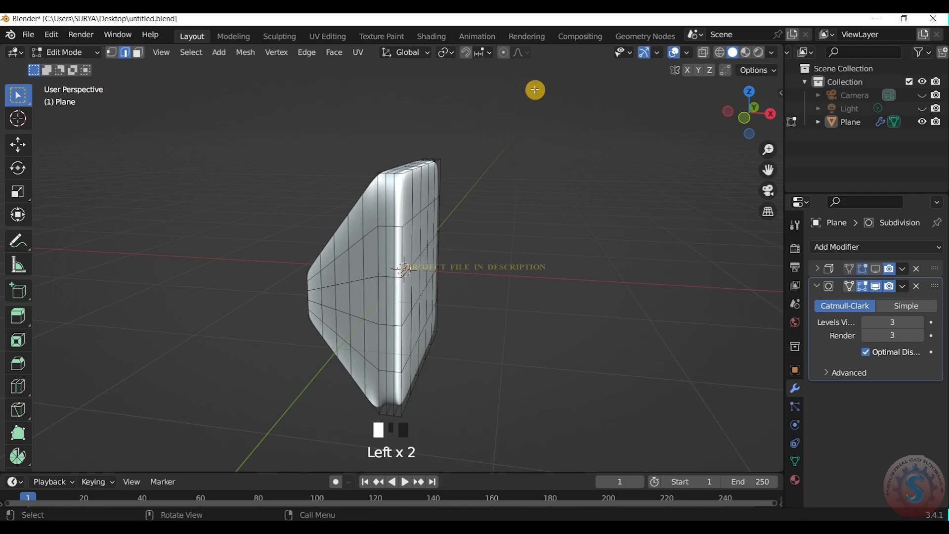
{"action": "left_click_drag", "start_coordinate": [748, 111], "coordinate": [564, 211]}
{"action": "key", "text": "ctrl+r"}
{"action": "left_click", "coordinate": [396, 207]}
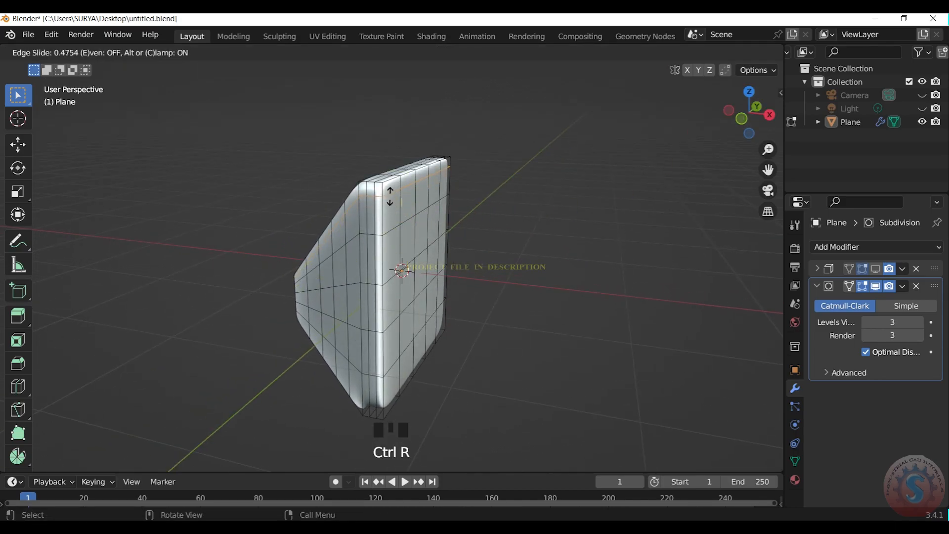
{"action": "left_click", "coordinate": [390, 190]}
{"action": "left_click", "coordinate": [688, 119]}
- Add a horizontal loop cut near the body's lower edge, slid by about 0.67
{"action": "left_click_drag", "start_coordinate": [758, 112], "coordinate": [756, 69]}
{"action": "key", "text": "ctrl+r"}
{"action": "left_click", "coordinate": [365, 366]}
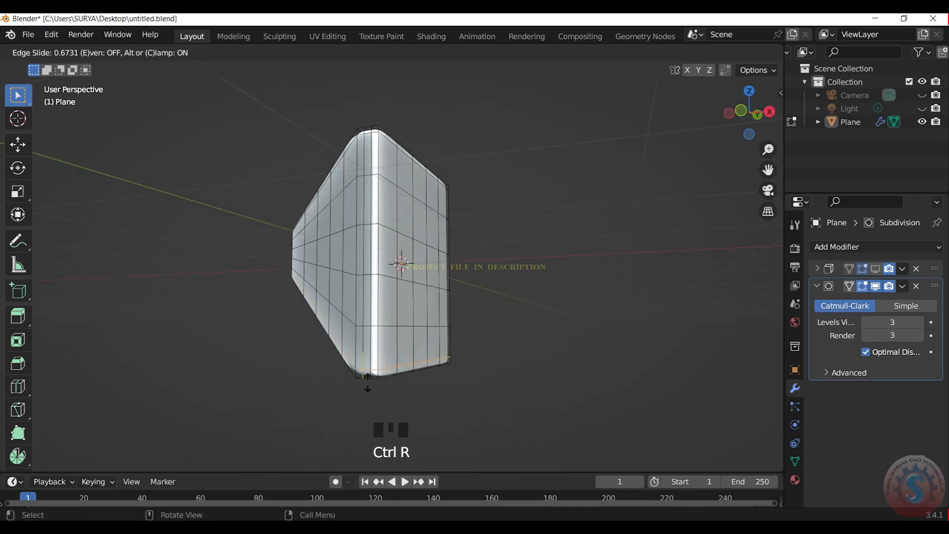
{"action": "left_click", "coordinate": [369, 381]}
{"action": "left_click_drag", "start_coordinate": [739, 144], "coordinate": [757, 128]}
{"action": "scroll", "coordinate": [756, 128], "scroll_direction": "up", "scroll_amount": 2}
- Return to Object Mode and save the file
{"action": "left_click", "coordinate": [66, 52]}
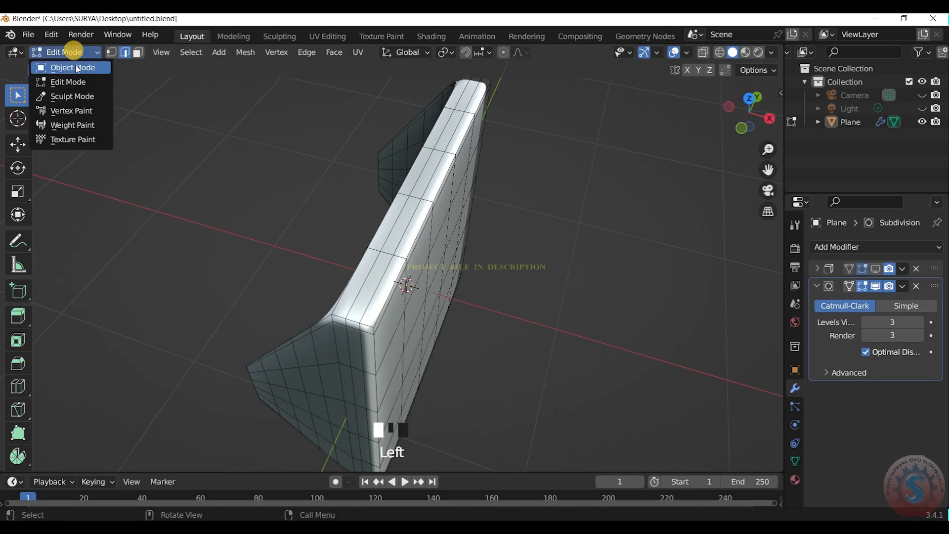
{"action": "left_click", "coordinate": [70, 67]}
{"action": "scroll", "coordinate": [740, 114], "scroll_direction": "down", "scroll_amount": 2}
{"action": "mouse_move", "coordinate": [747, 113]}
{"action": "left_mouse_down"}
{"action": "mouse_move", "coordinate": [692, 127]}
{"action": "mouse_move", "coordinate": [732, 74]}
{"action": "mouse_move", "coordinate": [766, 77]}
{"action": "mouse_move", "coordinate": [731, 74]}
{"action": "mouse_move", "coordinate": [741, 57]}
{"action": "mouse_move", "coordinate": [712, 80]}
{"action": "mouse_move", "coordinate": [741, 139]}
{"action": "mouse_move", "coordinate": [752, 119]}
{"action": "mouse_move", "coordinate": [744, 117]}
{"action": "left_mouse_up"}
{"action": "left_click", "coordinate": [915, 287]}
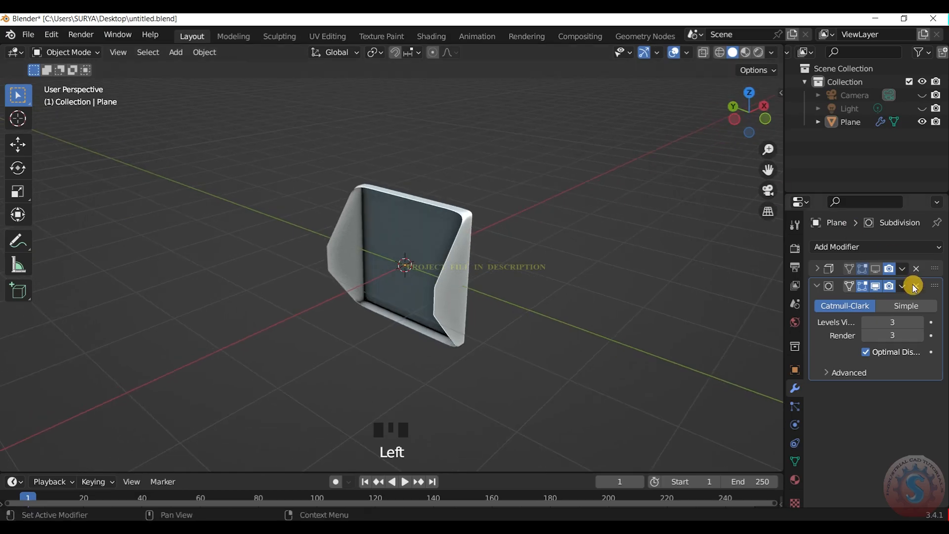
{"action": "left_click", "coordinate": [876, 268]}
{"action": "left_click_drag", "start_coordinate": [743, 102], "coordinate": [694, 158]}
{"action": "key", "text": "ctrl+s"}
- Enter Edit Mode with the upper rim of the body in view
{"action": "scroll", "coordinate": [749, 103], "scroll_direction": "up", "scroll_amount": 2}
{"action": "left_click", "coordinate": [60, 52]}
{"action": "left_click", "coordinate": [67, 81]}
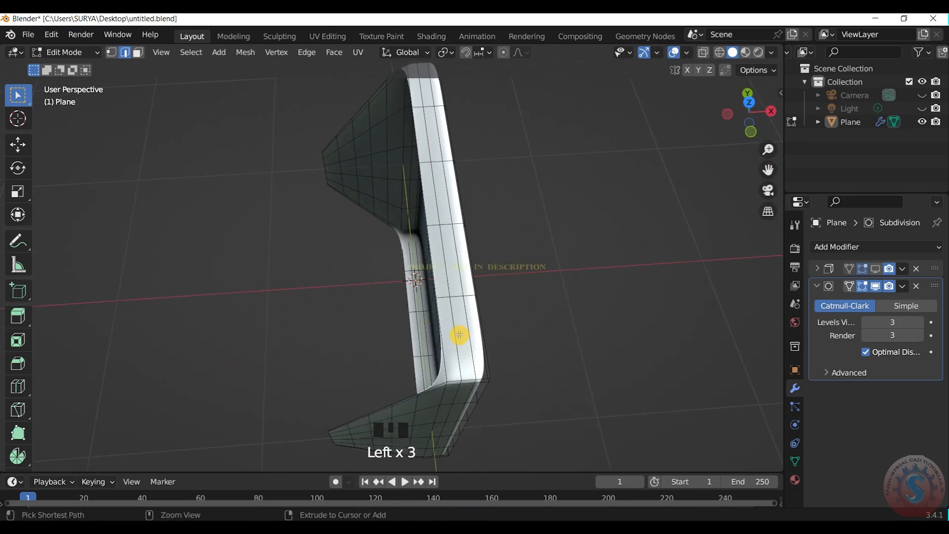
{"action": "key", "text": "ctrl+r"}
{"action": "left_click", "coordinate": [440, 298]}
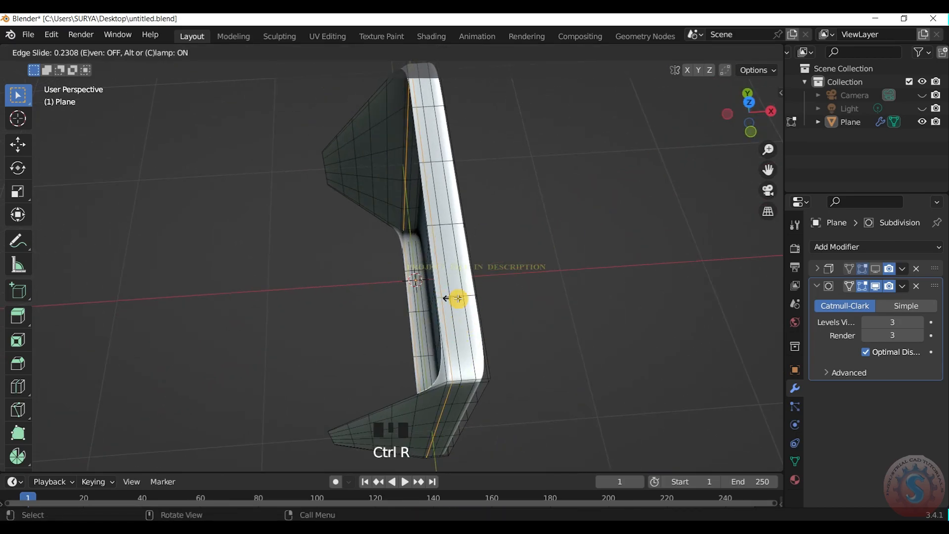
{"action": "left_click", "coordinate": [529, 277]}
{"action": "key", "text": "ctrl+z"}
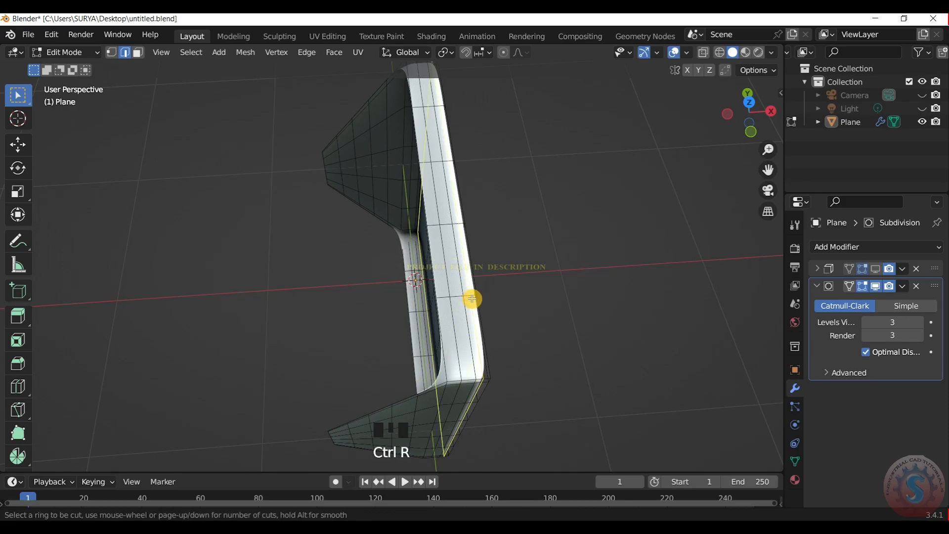
- Add a loop cut around the rim close to the body's back edge
{"action": "left_click", "coordinate": [468, 277]}
{"action": "left_click", "coordinate": [519, 257]}
{"action": "left_click", "coordinate": [556, 242]}
{"action": "scroll", "coordinate": [556, 241], "scroll_direction": "down", "scroll_amount": 1}
{"action": "left_click_drag", "start_coordinate": [749, 118], "coordinate": [705, 134]}
{"action": "scroll", "coordinate": [390, 266], "scroll_direction": "down", "scroll_amount": 2}
- Return to Object Mode and turn on the viewport display of the Solidify modifier
{"action": "left_click", "coordinate": [55, 53]}
{"action": "left_click", "coordinate": [74, 66]}
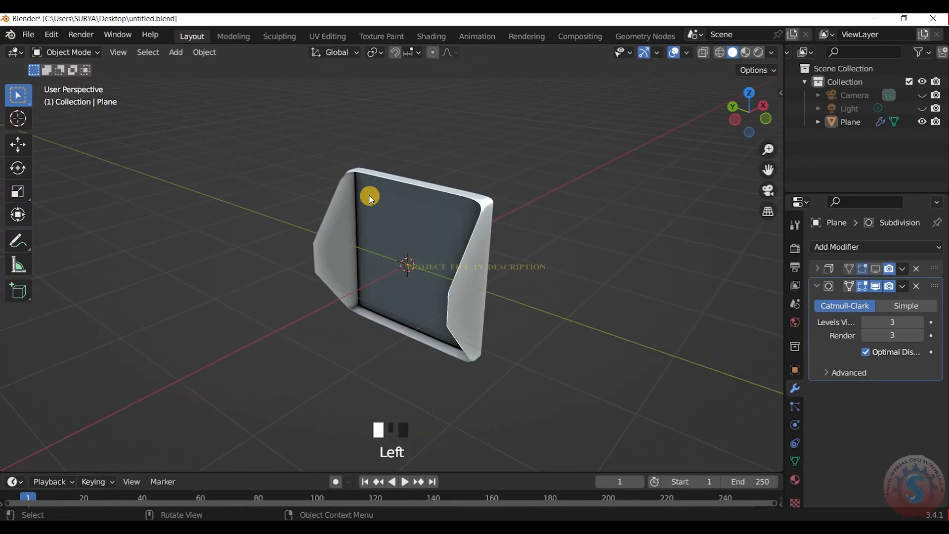
{"action": "left_click", "coordinate": [368, 194]}
{"action": "scroll", "coordinate": [420, 217], "scroll_direction": "down", "scroll_amount": 1}
{"action": "scroll", "coordinate": [420, 218], "scroll_direction": "up", "scroll_amount": 2}
{"action": "left_click", "coordinate": [678, 223]}
{"action": "scroll", "coordinate": [737, 117], "scroll_direction": "up", "scroll_amount": 1}
{"action": "left_click_drag", "start_coordinate": [746, 115], "coordinate": [946, 143]}
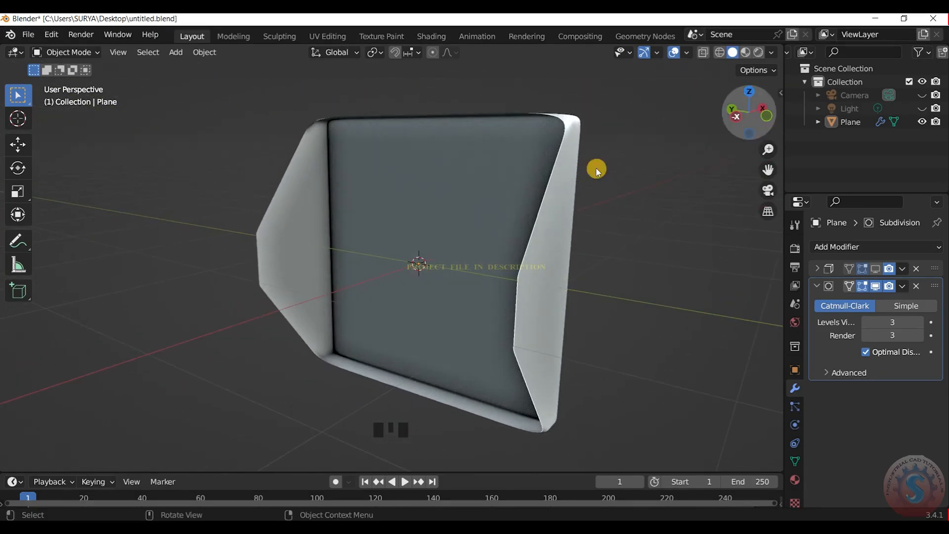
{"action": "left_click", "coordinate": [522, 223]}
{"action": "left_click", "coordinate": [875, 268]}
{"action": "left_click", "coordinate": [674, 199]}
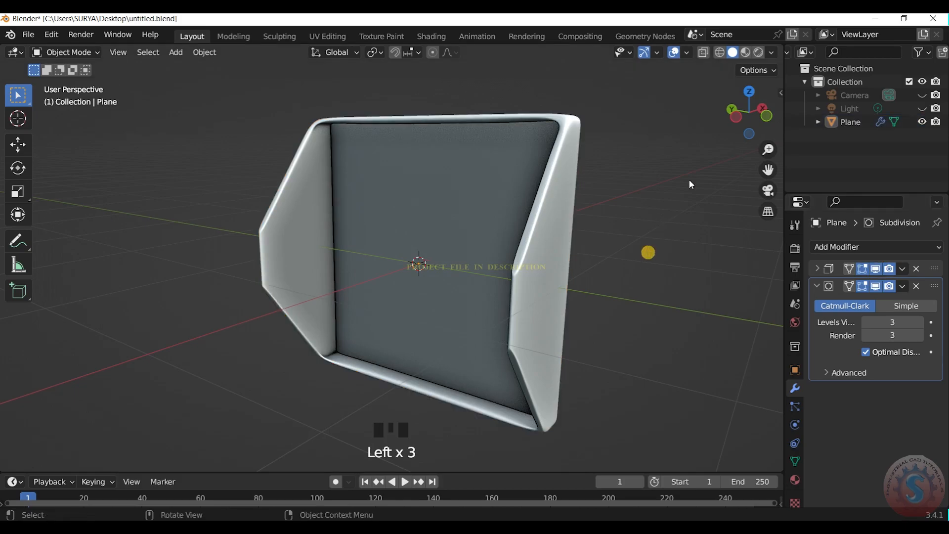
- Collapse the settings of the Solidify and Subdivision modifiers
{"action": "mouse_move", "coordinate": [743, 116]}
{"action": "left_mouse_down"}
{"action": "mouse_move", "coordinate": [726, 118]}
{"action": "mouse_move", "coordinate": [736, 121]}
{"action": "mouse_move", "coordinate": [733, 131]}
{"action": "left_mouse_up"}
{"action": "left_click", "coordinate": [818, 268]}
{"action": "left_click", "coordinate": [818, 268]}
{"action": "left_click", "coordinate": [817, 286]}
- Try the Subdivision modifier above Solidify in the stack, and restore the original order
{"action": "left_click_drag", "start_coordinate": [934, 286], "coordinate": [929, 271]}
{"action": "left_click_drag", "start_coordinate": [747, 118], "coordinate": [747, 115]}
{"action": "mouse_move", "coordinate": [938, 289]}
{"action": "left_mouse_down"}
{"action": "mouse_move", "coordinate": [932, 256]}
{"action": "mouse_move", "coordinate": [913, 272]}
{"action": "left_mouse_up"}
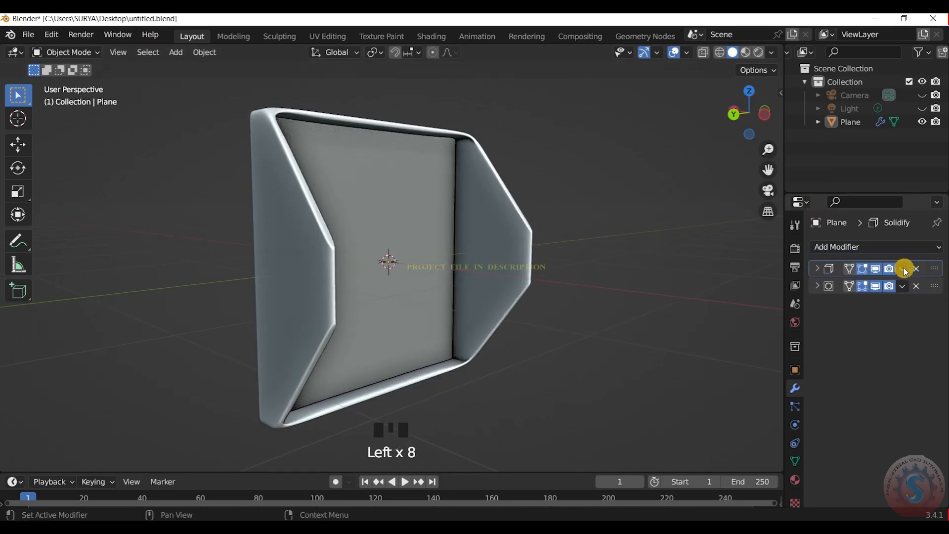
- Enter Edit Mode and add a vertical loop cut near one side wall's front edge, slid by about -0.51
{"action": "left_click_drag", "start_coordinate": [749, 112], "coordinate": [814, 116]}
{"action": "left_click", "coordinate": [92, 51]}
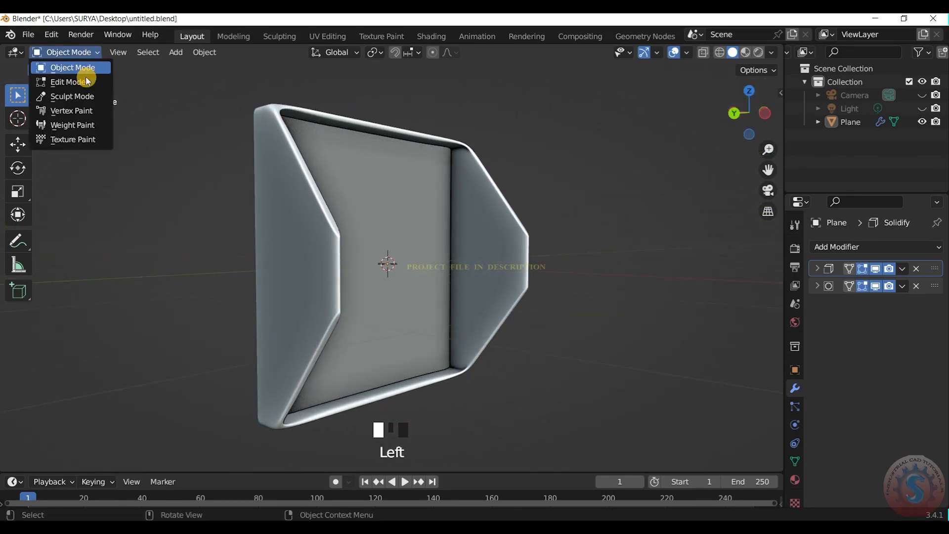
{"action": "left_click", "coordinate": [84, 82]}
{"action": "scroll", "coordinate": [316, 266], "scroll_direction": "up", "scroll_amount": 2}
{"action": "key", "text": "ctrl+r"}
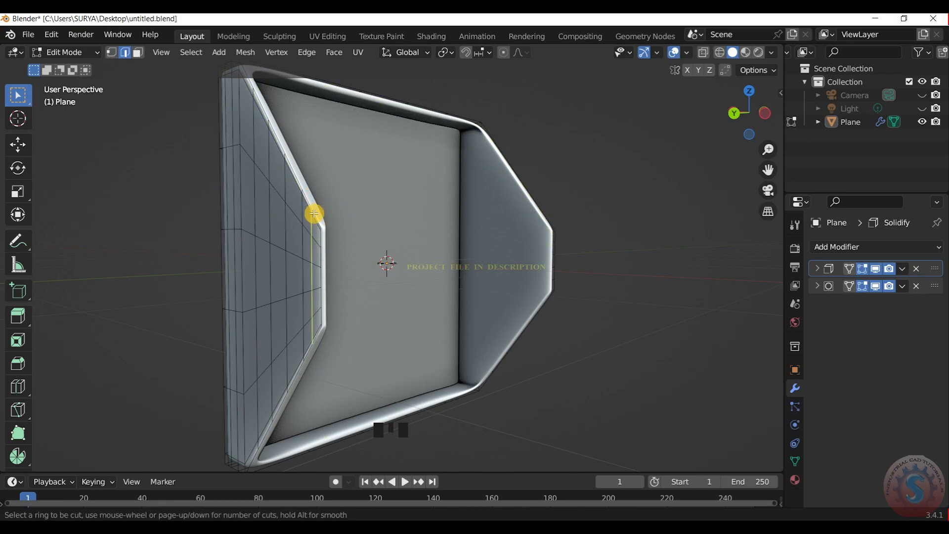
{"action": "left_click", "coordinate": [314, 212]}
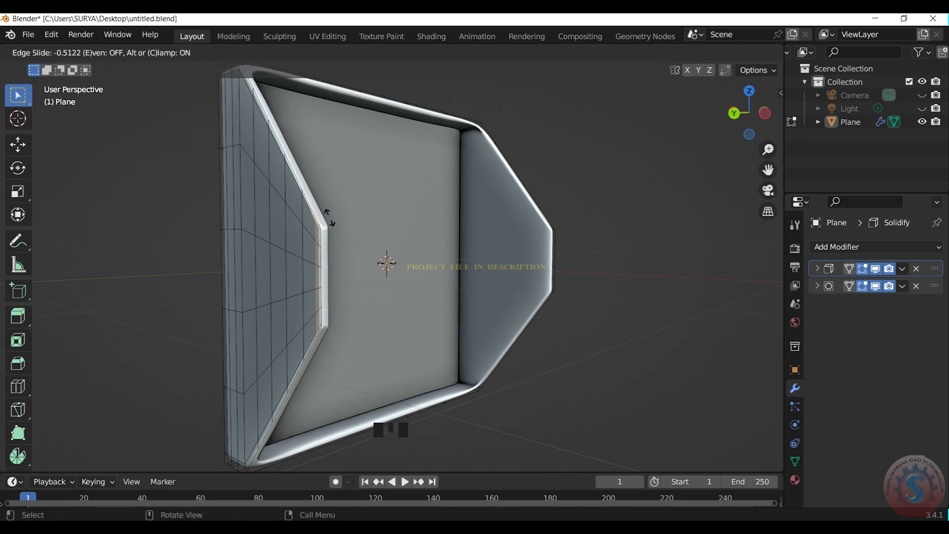
{"action": "left_click", "coordinate": [616, 189]}
- Add a matching vertical loop cut near the other side wall's front edge, slid by about -0.45
{"action": "mouse_move", "coordinate": [749, 111]}
{"action": "left_mouse_down"}
{"action": "mouse_move", "coordinate": [707, 114]}
{"action": "mouse_move", "coordinate": [743, 115]}
{"action": "left_mouse_up"}
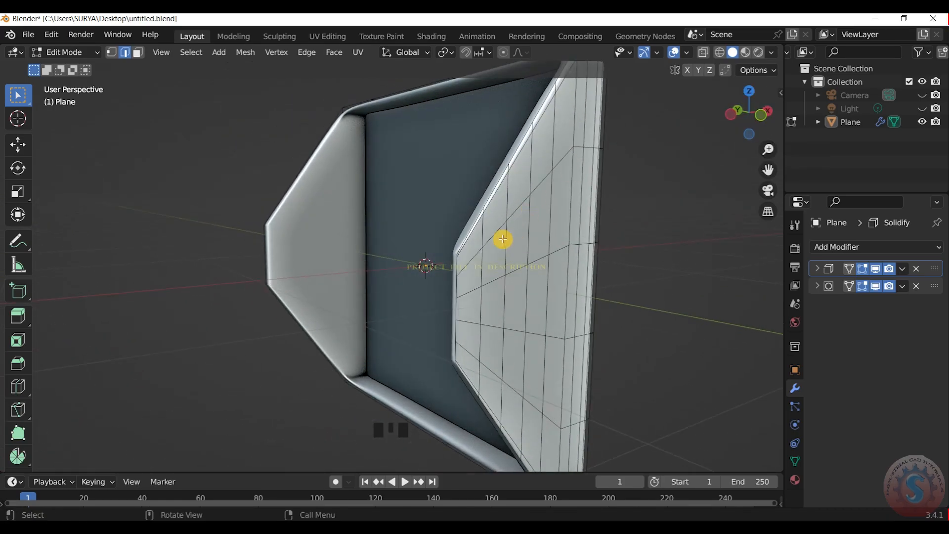
{"action": "key", "text": "ctrl+r"}
{"action": "left_click", "coordinate": [469, 246]}
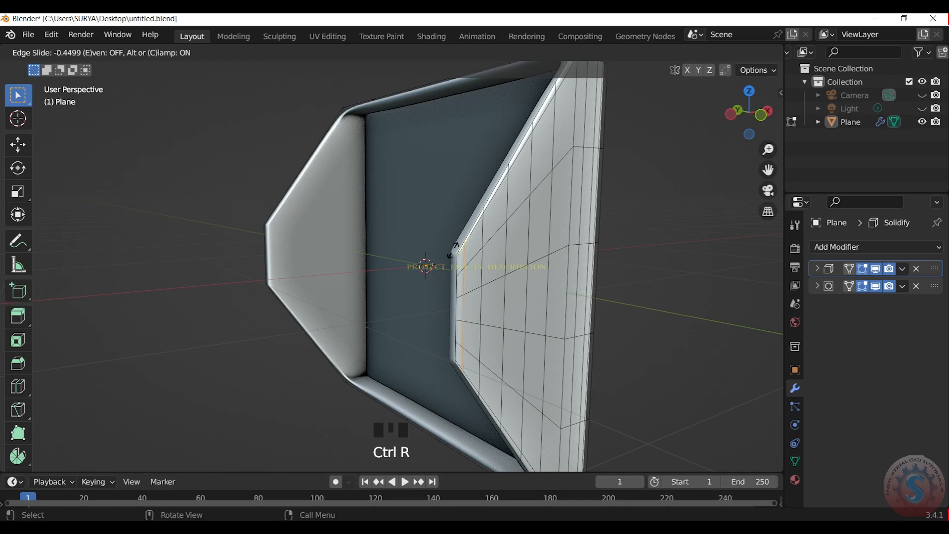
{"action": "left_click", "coordinate": [221, 172]}
- Return to Object Mode, inspect the thickened body from several angles and save the file
{"action": "left_click", "coordinate": [66, 52]}
{"action": "left_click", "coordinate": [78, 66]}
{"action": "scroll", "coordinate": [546, 170], "scroll_direction": "down", "scroll_amount": 1}
{"action": "scroll", "coordinate": [546, 171], "scroll_direction": "up", "scroll_amount": 2}
{"action": "mouse_move", "coordinate": [761, 113]}
{"action": "left_mouse_down"}
{"action": "mouse_move", "coordinate": [719, 115]}
{"action": "mouse_move", "coordinate": [743, 114]}
{"action": "left_mouse_up"}
{"action": "scroll", "coordinate": [754, 114], "scroll_direction": "down", "scroll_amount": 1}
{"action": "scroll", "coordinate": [749, 113], "scroll_direction": "down", "scroll_amount": 3}
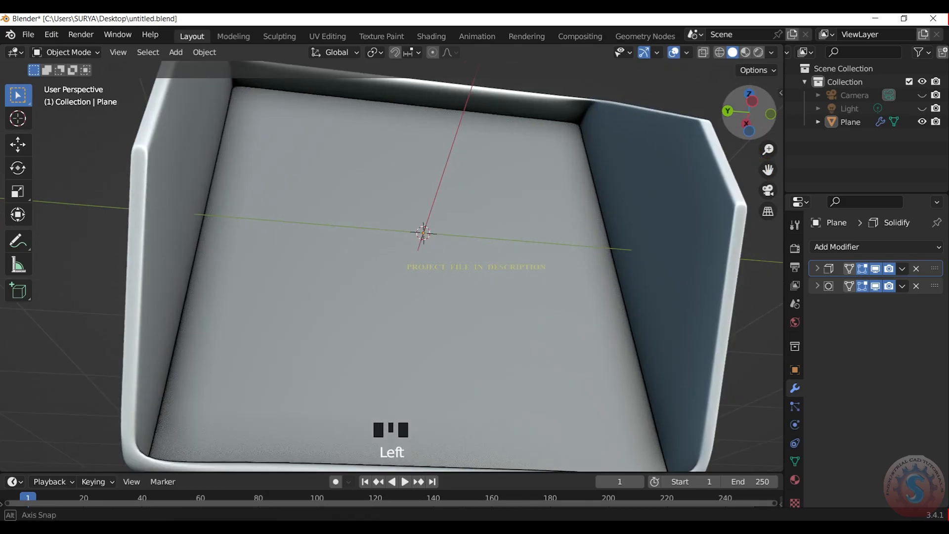
{"action": "mouse_move", "coordinate": [744, 114]}
{"action": "left_mouse_down"}
{"action": "mouse_move", "coordinate": [766, 113]}
{"action": "mouse_move", "coordinate": [740, 121]}
{"action": "left_mouse_up"}
{"action": "scroll", "coordinate": [747, 124], "scroll_direction": "down", "scroll_amount": 3}
{"action": "scroll", "coordinate": [748, 120], "scroll_direction": "up", "scroll_amount": 2}
{"action": "scroll", "coordinate": [583, 208], "scroll_direction": "down", "scroll_amount": 2}
{"action": "key", "text": "ctrl+s"}
{"action": "scroll", "coordinate": [546, 191], "scroll_direction": "up", "scroll_amount": 2}
- Enter Edit Mode, select the adjacent middle faces on one side wall and shape them into a circle with LoopTools
{"action": "left_click", "coordinate": [66, 52]}
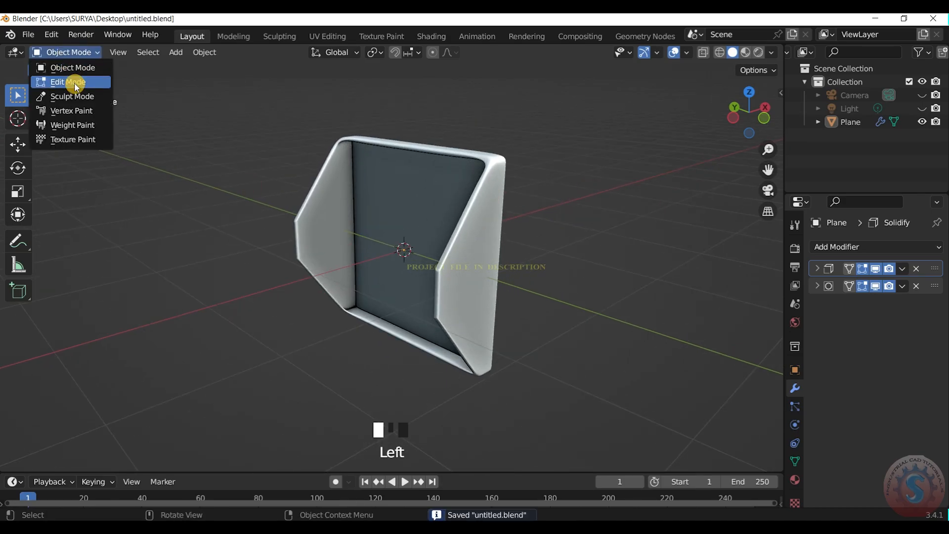
{"action": "left_click", "coordinate": [74, 82]}
{"action": "scroll", "coordinate": [728, 110], "scroll_direction": "up", "scroll_amount": 1}
{"action": "left_click_drag", "start_coordinate": [730, 113], "coordinate": [485, 237]}
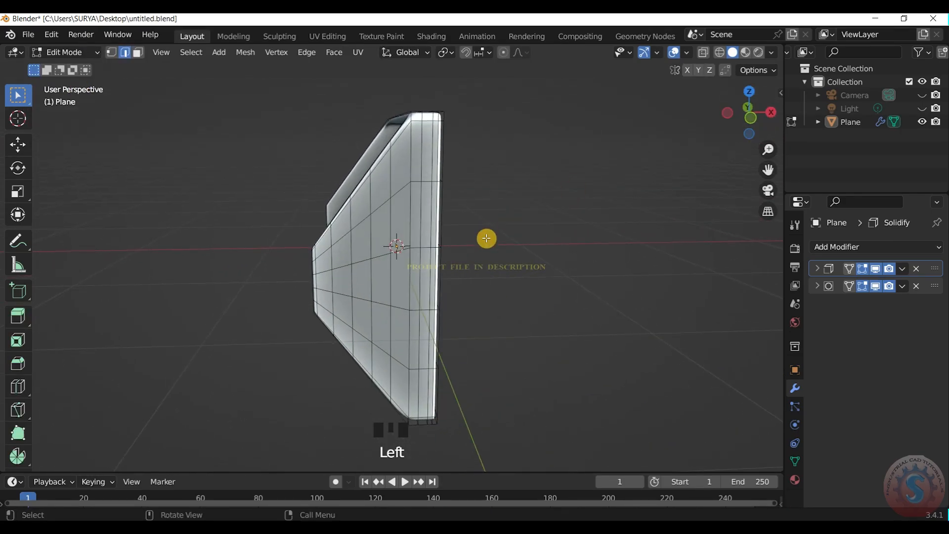
{"action": "scroll", "coordinate": [379, 277], "scroll_direction": "up", "scroll_amount": 1}
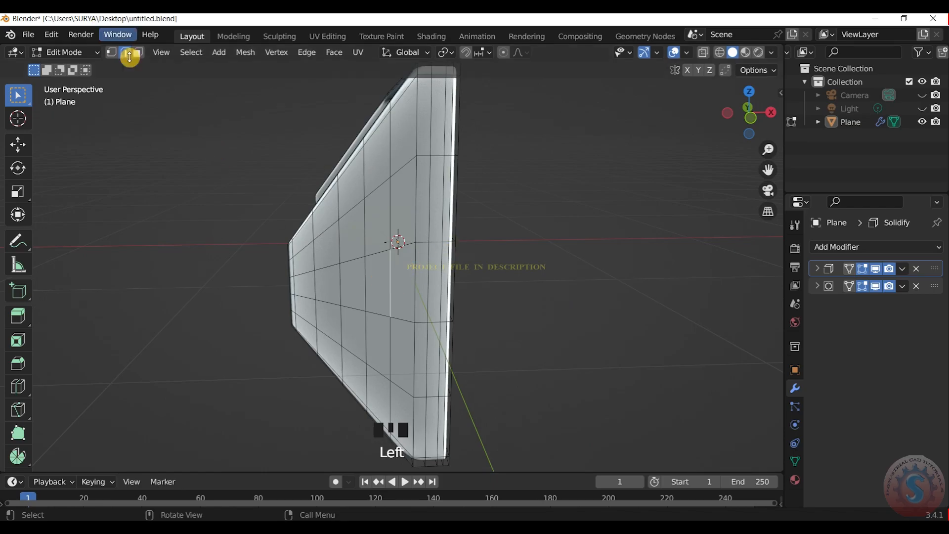
{"action": "left_click", "coordinate": [417, 286]}
{"action": "left_click", "coordinate": [398, 286], "text": "shift"}
{"action": "left_click", "coordinate": [377, 286], "text": "shift"}
{"action": "left_click", "coordinate": [360, 284], "text": "shift"}
{"action": "left_click", "coordinate": [336, 285], "text": "shift"}
{"action": "right_click", "coordinate": [357, 284]}
{"action": "mouse_move", "coordinate": [350, 205]}
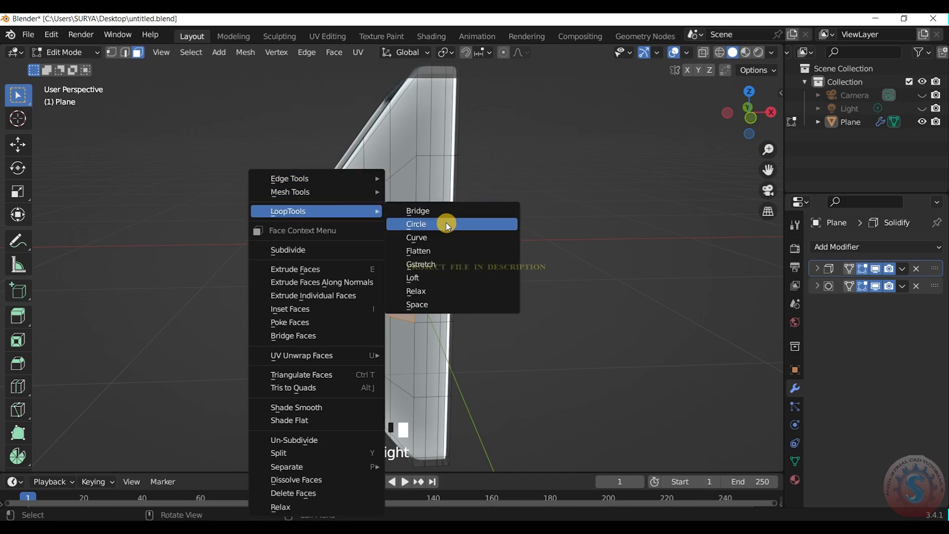
{"action": "left_click", "coordinate": [444, 221]}
- Scale and rotate the circular faces so their inner edges stand vertical, hiding Solidify and Subdivision in the viewport
{"action": "key", "text": "s"}
{"action": "left_click", "coordinate": [489, 301]}
{"action": "key", "text": "r"}
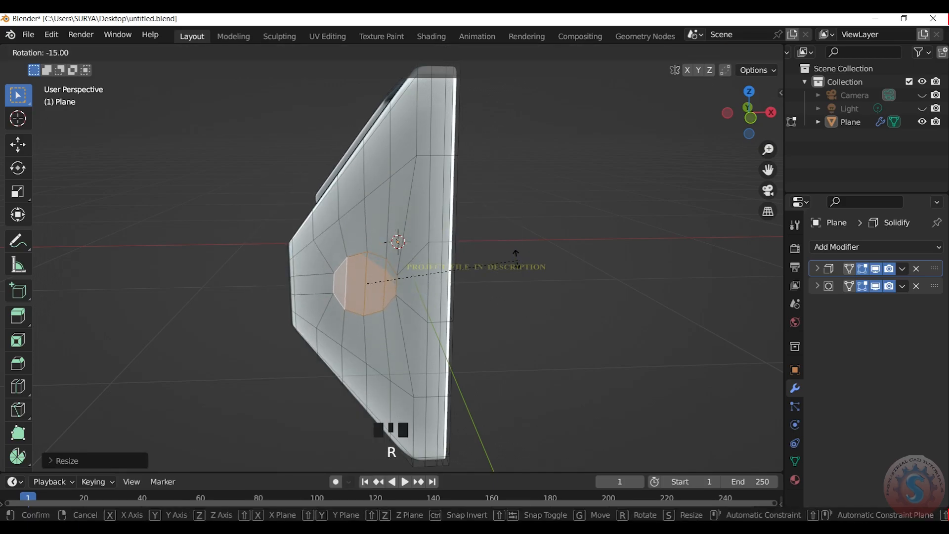
{"action": "left_click", "coordinate": [517, 311]}
{"action": "scroll", "coordinate": [516, 311], "scroll_direction": "up", "scroll_amount": 2}
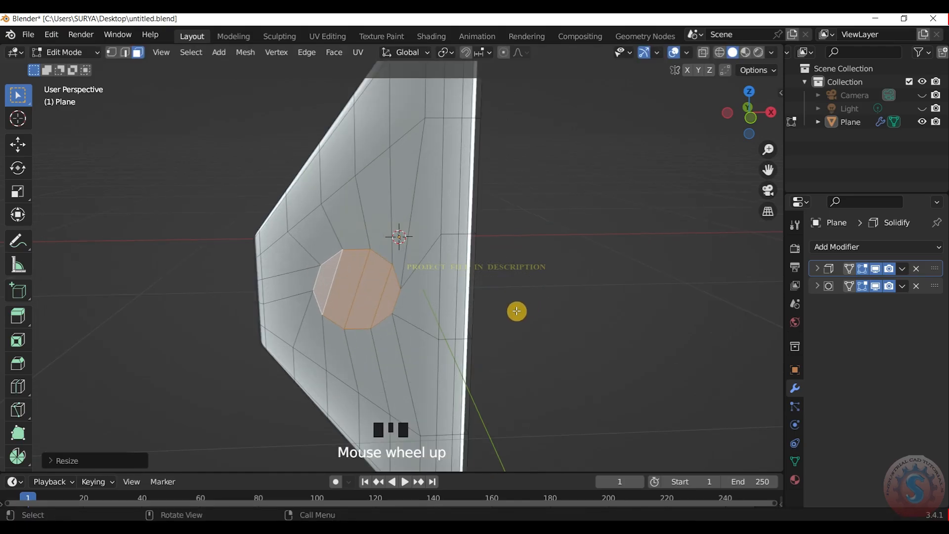
{"action": "left_click", "coordinate": [876, 268]}
{"action": "left_click", "coordinate": [875, 286]}
{"action": "key", "text": "r"}
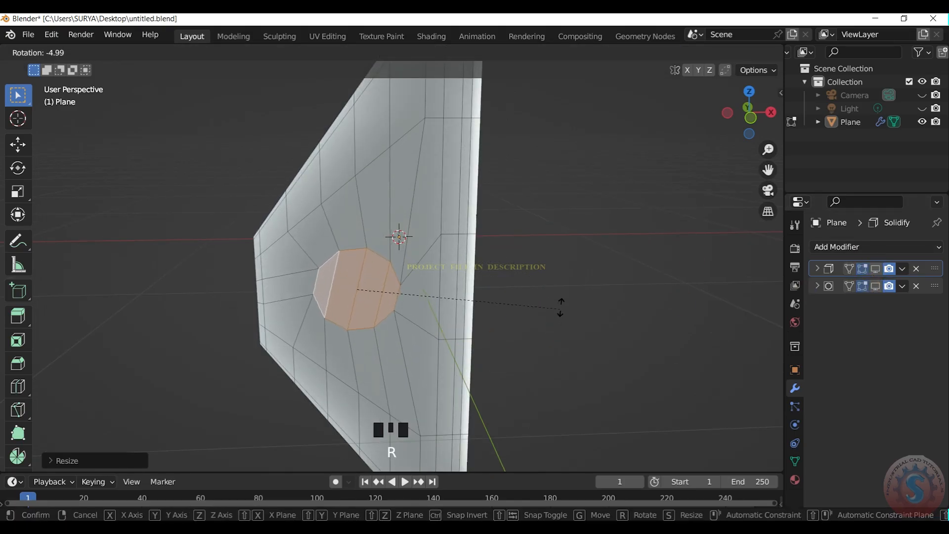
{"action": "left_click", "coordinate": [544, 264]}
- Inset the circular faces to leave a narrow rim around them
{"action": "scroll", "coordinate": [672, 174], "scroll_direction": "down", "scroll_amount": 4}
{"action": "scroll", "coordinate": [706, 142], "scroll_direction": "up", "scroll_amount": 1}
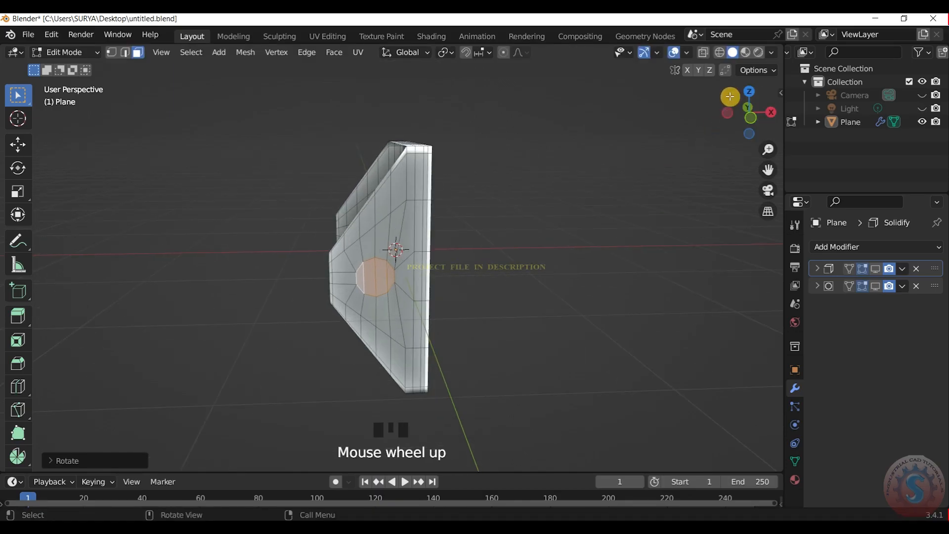
{"action": "left_click_drag", "start_coordinate": [748, 113], "coordinate": [739, 113]}
{"action": "scroll", "coordinate": [504, 328], "scroll_direction": "up", "scroll_amount": 3}
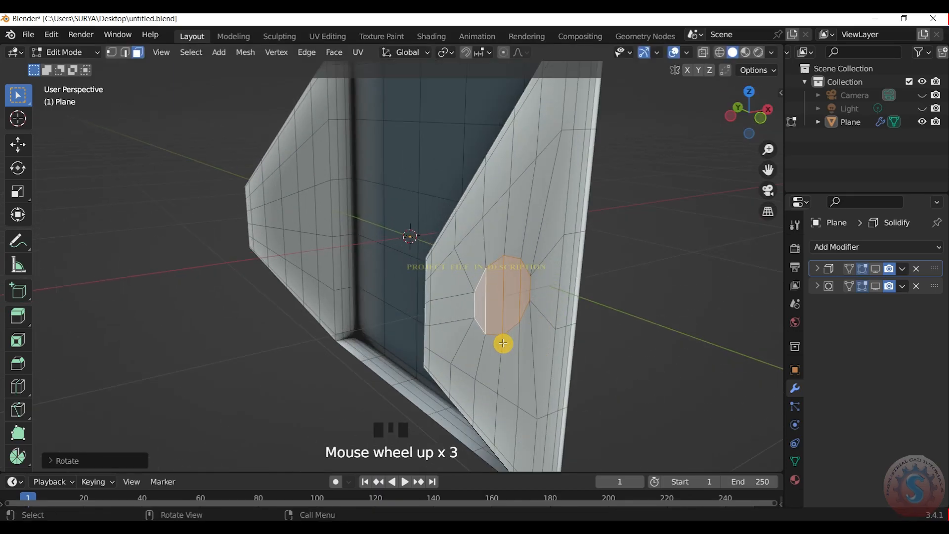
{"action": "key", "text": "i"}
{"action": "left_click", "coordinate": [532, 335]}
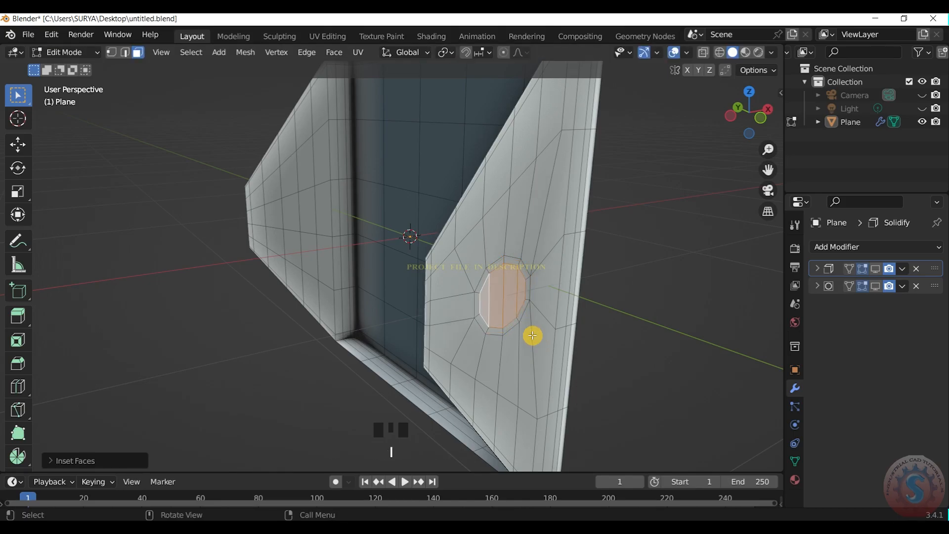
{"action": "key", "text": "e"}
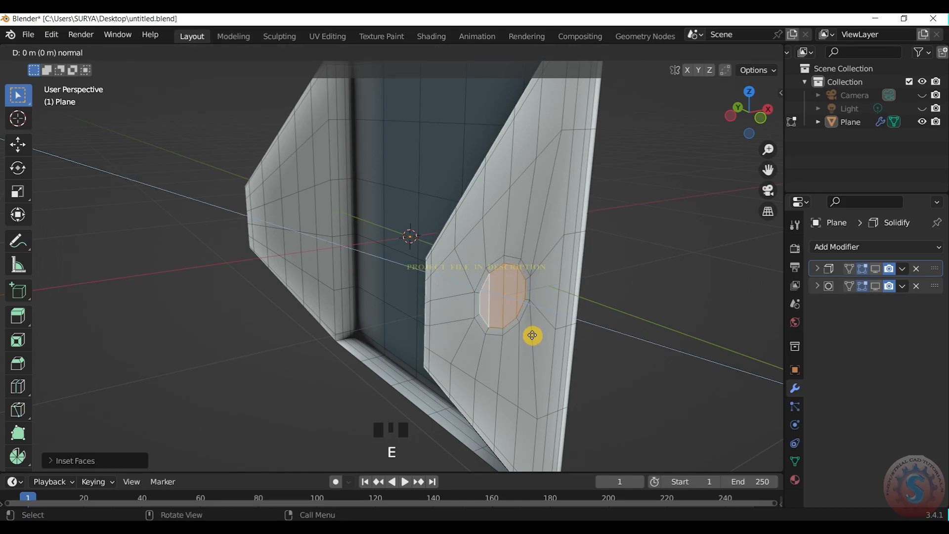
{"action": "right_click", "coordinate": [638, 301]}
- Extrude the inset circular faces inward to form a shallow round recess in the side wall
{"action": "left_click", "coordinate": [740, 109]}
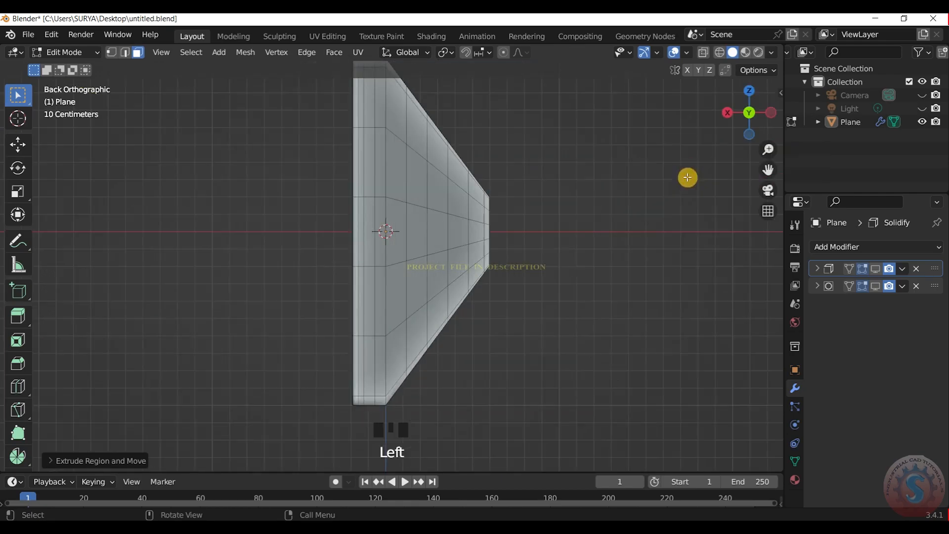
{"action": "scroll", "coordinate": [723, 172], "scroll_direction": "down", "scroll_amount": 2}
{"action": "key", "text": "KP_0"}
{"action": "scroll", "coordinate": [731, 119], "scroll_direction": "up", "scroll_amount": 4}
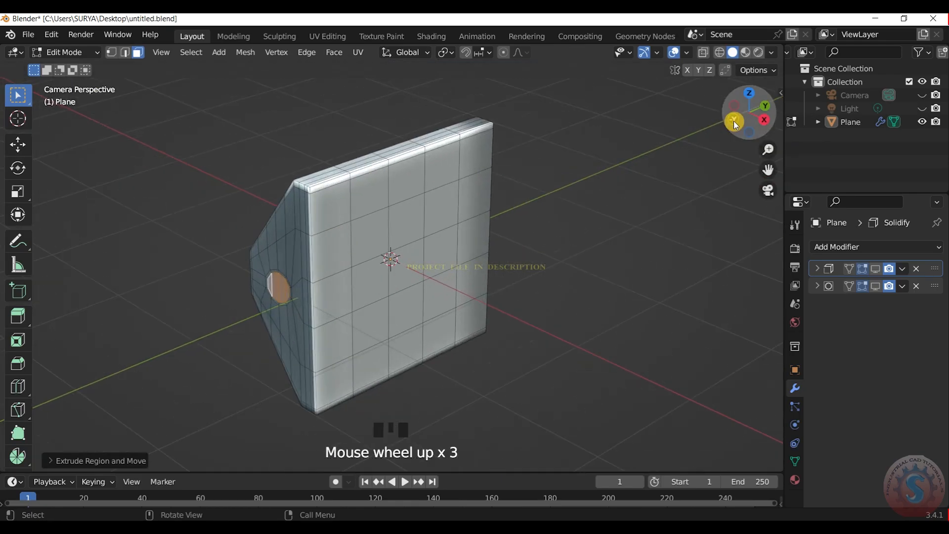
{"action": "mouse_move", "coordinate": [734, 113]}
{"action": "left_mouse_down"}
{"action": "mouse_move", "coordinate": [756, 119]}
{"action": "mouse_move", "coordinate": [740, 107]}
{"action": "left_mouse_up"}
{"action": "scroll", "coordinate": [738, 105], "scroll_direction": "up", "scroll_amount": 9}
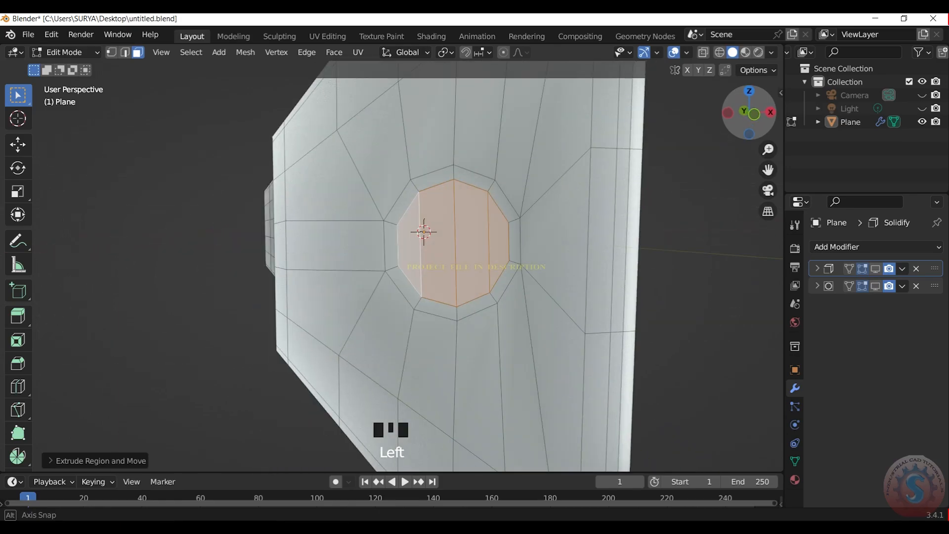
{"action": "key", "text": "e"}
{"action": "left_click", "coordinate": [520, 256]}
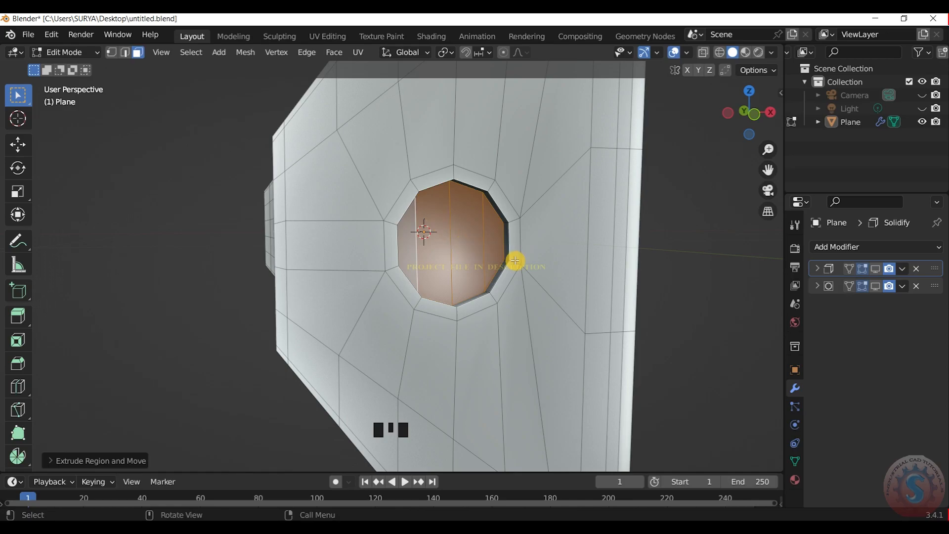
- Inset the recess floor and extrude it about 0.023 m deeper
{"action": "key", "text": "i"}
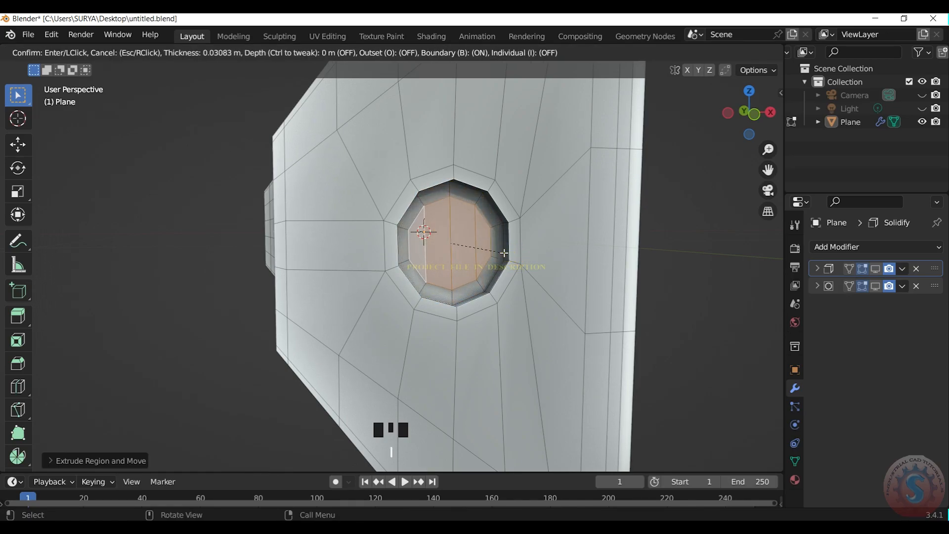
{"action": "left_click", "coordinate": [509, 257]}
{"action": "key", "text": "e"}
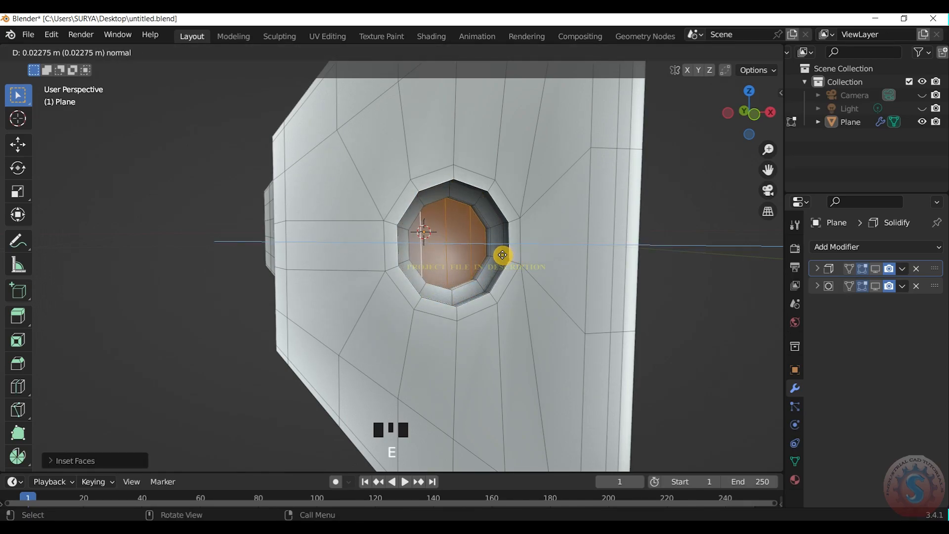
{"action": "left_click", "coordinate": [502, 255]}
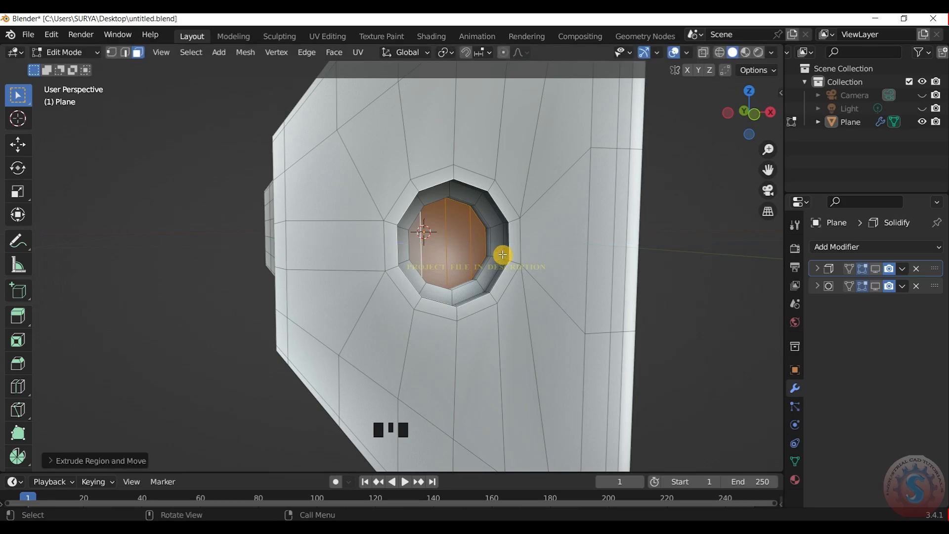
- Scale the innermost floor of the recess down and delete its faces to open a hole
{"action": "key", "text": "s"}
{"action": "left_click", "coordinate": [476, 254]}
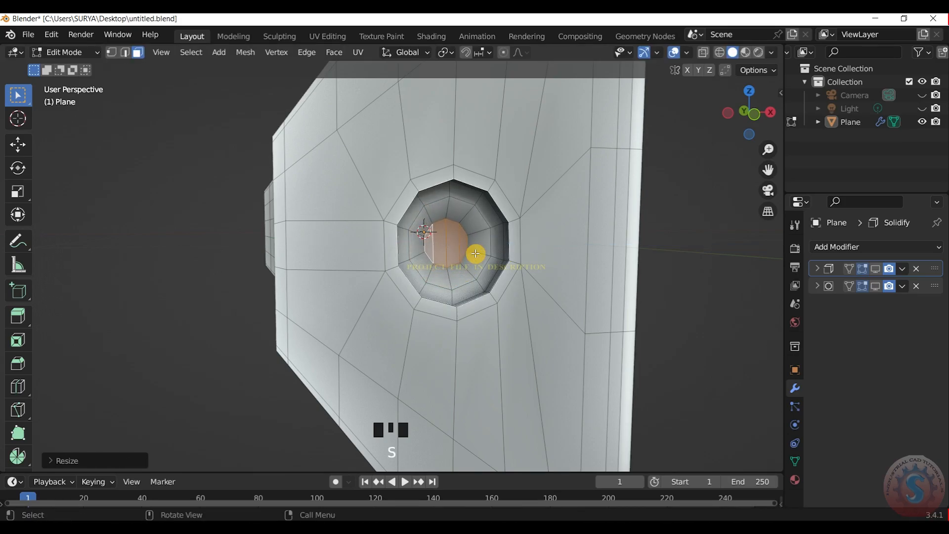
{"action": "key", "text": "x"}
{"action": "left_click", "coordinate": [475, 253]}
- Show the Solidify and Subdivision modifiers in the viewport again and return to Object Mode
{"action": "left_click", "coordinate": [64, 52]}
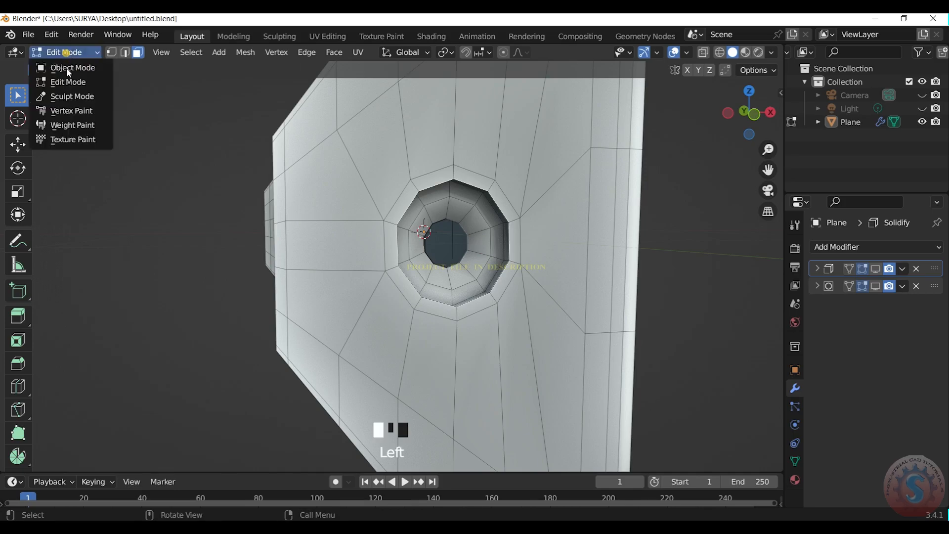
{"action": "left_click", "coordinate": [69, 66]}
{"action": "left_click_drag", "start_coordinate": [82, 54], "coordinate": [76, 78]}
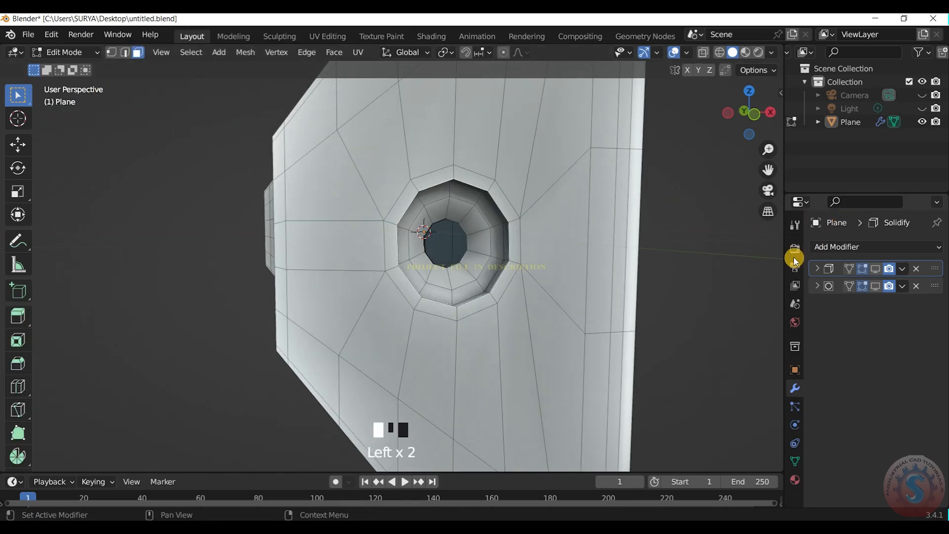
{"action": "left_click", "coordinate": [879, 269]}
{"action": "left_click", "coordinate": [877, 286]}
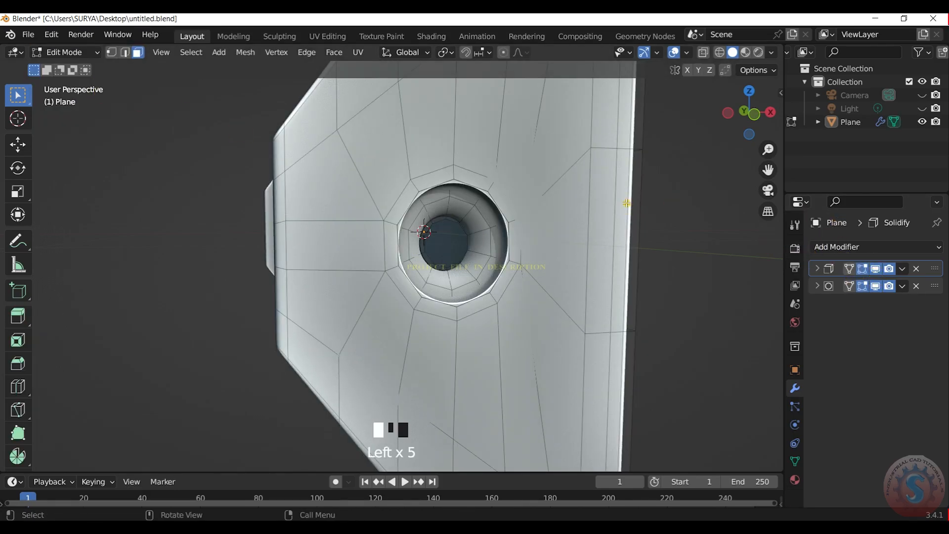
{"action": "scroll", "coordinate": [623, 140], "scroll_direction": "down", "scroll_amount": 2}
{"action": "left_click", "coordinate": [68, 55]}
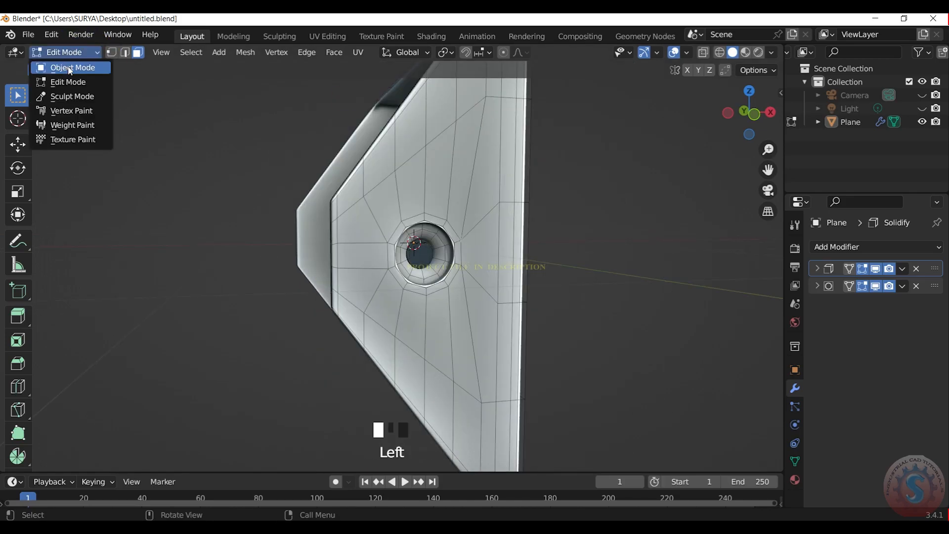
{"action": "left_click", "coordinate": [66, 66]}
{"action": "left_click", "coordinate": [334, 152]}
- Inspect the stepped round hole and the surrounding side wall from several angles
{"action": "scroll", "coordinate": [734, 109], "scroll_direction": "up", "scroll_amount": 2}
{"action": "left_click_drag", "start_coordinate": [734, 108], "coordinate": [749, 115]}
{"action": "scroll", "coordinate": [760, 118], "scroll_direction": "up", "scroll_amount": 2}
{"action": "scroll", "coordinate": [711, 121], "scroll_direction": "down", "scroll_amount": 3}
{"action": "scroll", "coordinate": [710, 122], "scroll_direction": "up", "scroll_amount": 1}
{"action": "key", "text": "KP_0"}
{"action": "scroll", "coordinate": [598, 156], "scroll_direction": "down", "scroll_amount": 1}
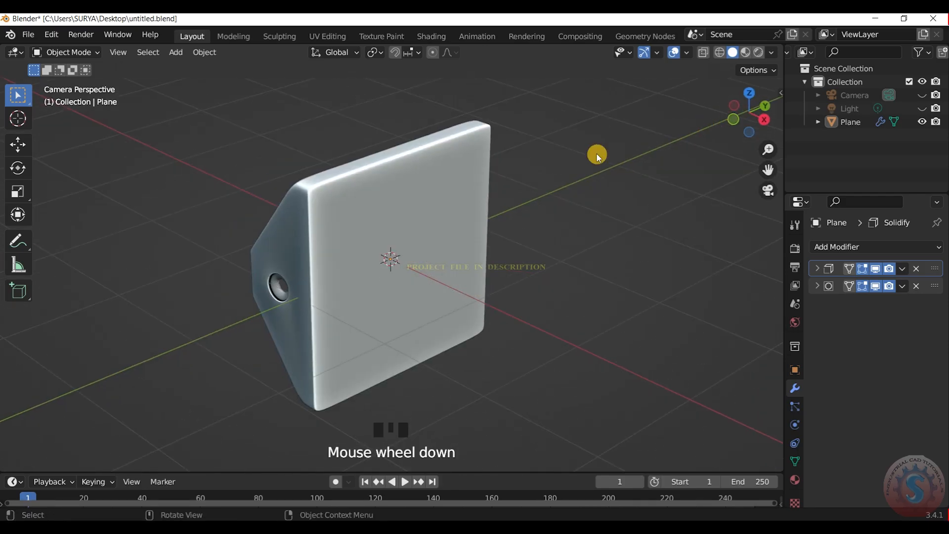
{"action": "key", "text": "KP_0"}
{"action": "scroll", "coordinate": [746, 104], "scroll_direction": "up", "scroll_amount": 2}
{"action": "left_click_drag", "start_coordinate": [746, 104], "coordinate": [741, 108]}
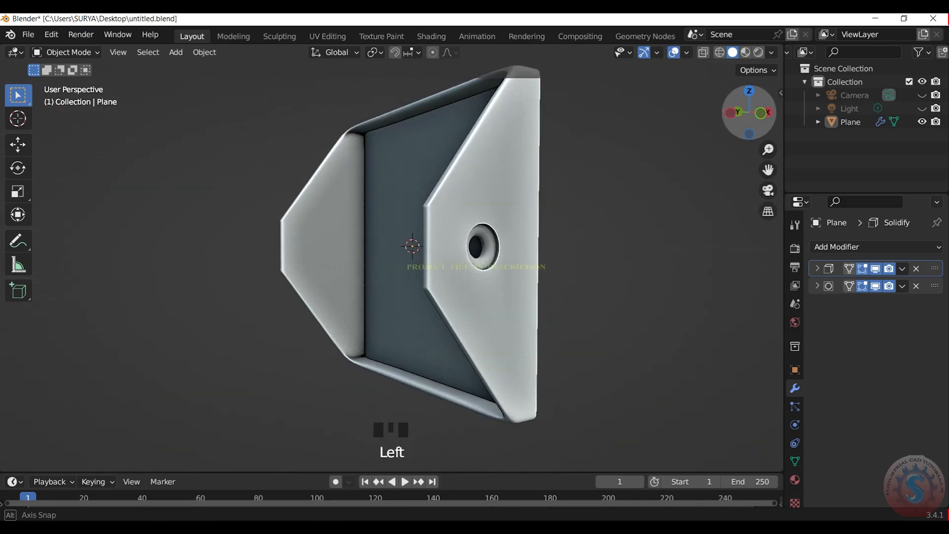
{"action": "scroll", "coordinate": [740, 108], "scroll_direction": "up", "scroll_amount": 3}
{"action": "scroll", "coordinate": [696, 126], "scroll_direction": "down", "scroll_amount": 2}
- Undo the stepped hole back to the flat circular face selection in Edit Mode
{"action": "key", "text": "ctrl+z"}
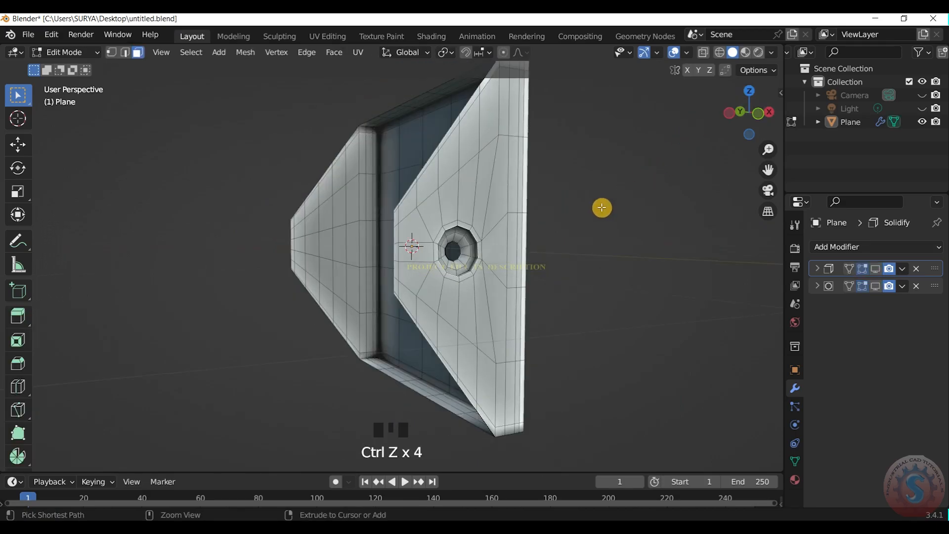
{"action": "key", "text": "ctrl+z"}
{"action": "key", "text": "ctrl+z"}
{"action": "key", "text": "ctrl+z"}
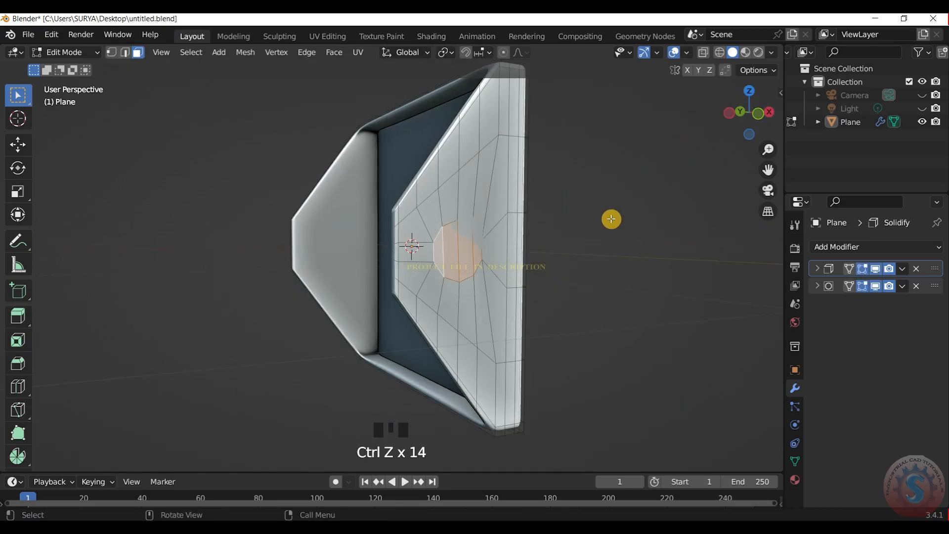
- Enlarge the circular faces by a factor of about 1.48 and hide both modifiers in the viewport
{"action": "key", "text": "s"}
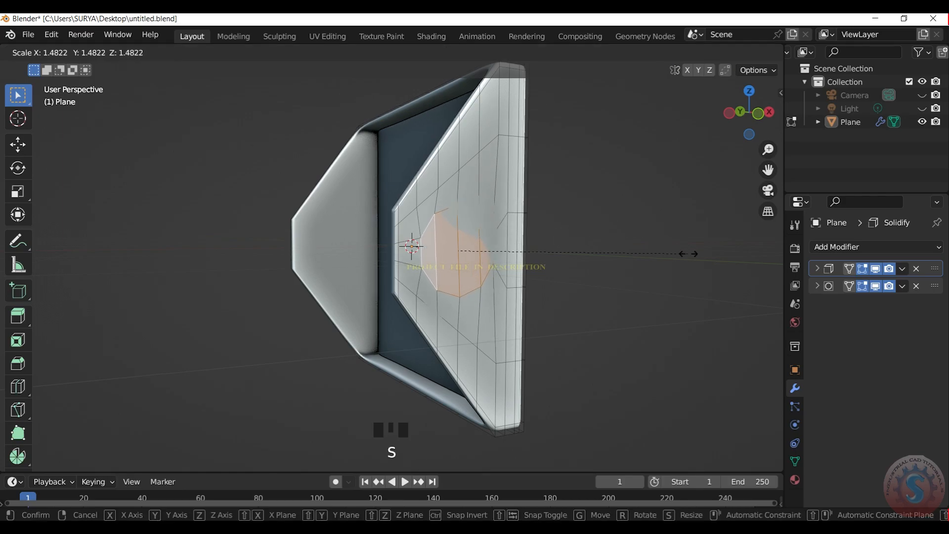
{"action": "left_click", "coordinate": [689, 253]}
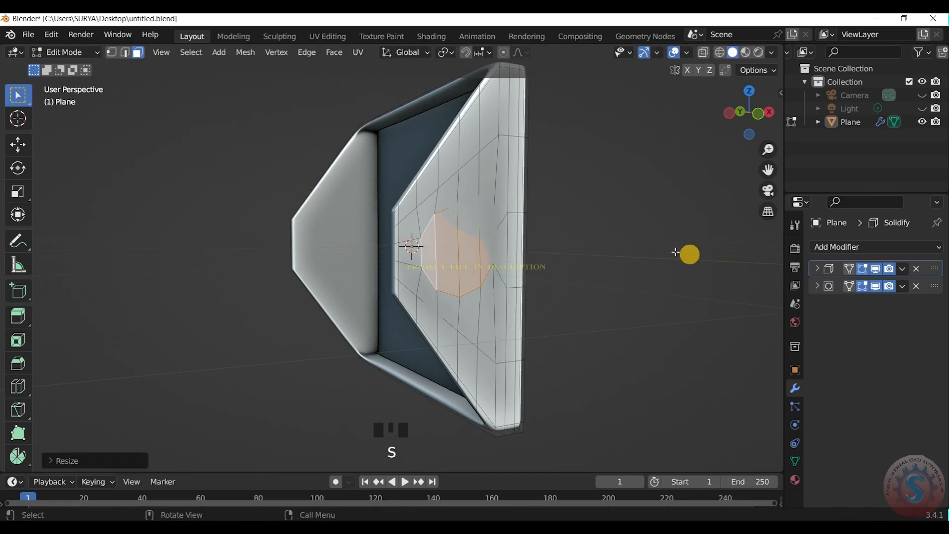
{"action": "left_click", "coordinate": [877, 270]}
{"action": "left_click", "coordinate": [876, 286]}
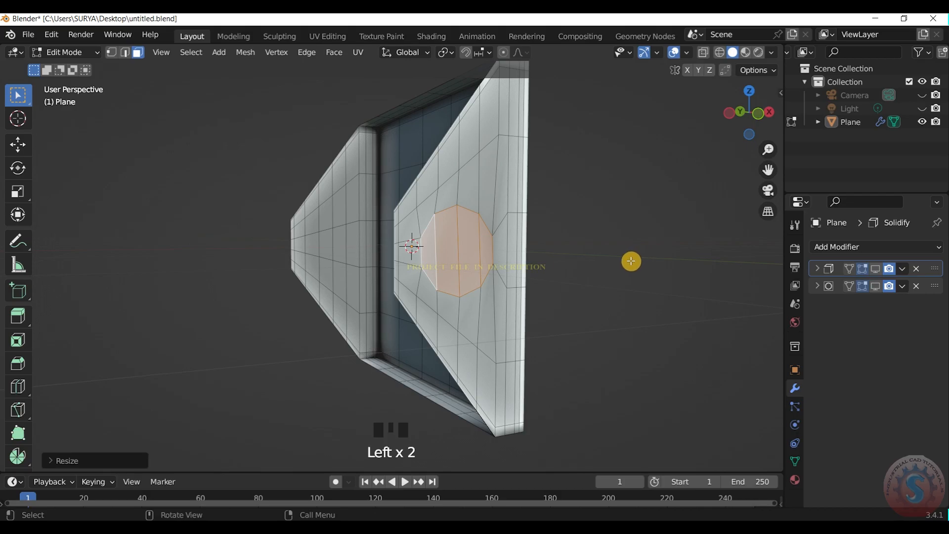
- Inset the enlarged circular faces slightly and extrude them about 0.025 m into the side wall
{"action": "key", "text": "i"}
{"action": "left_click", "coordinate": [624, 258]}
{"action": "key", "text": "e"}
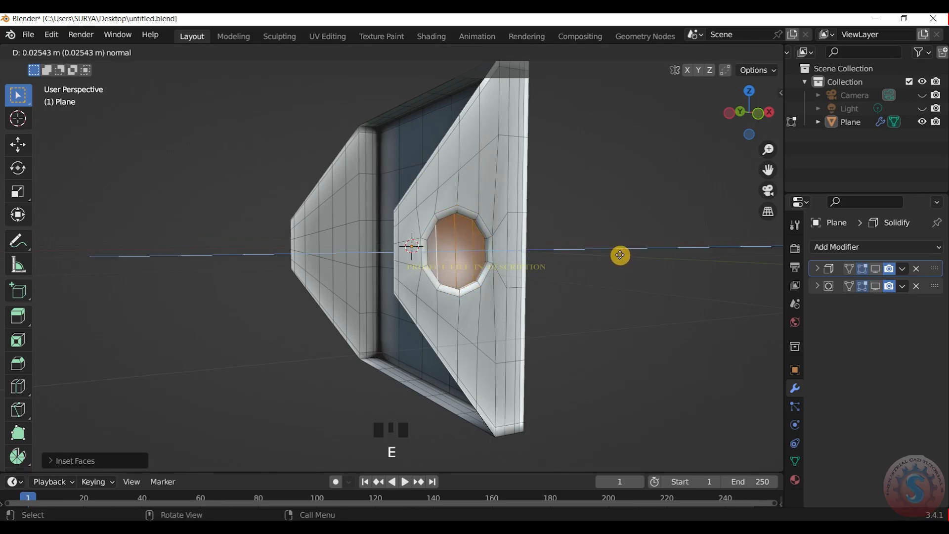
{"action": "left_click", "coordinate": [619, 255]}
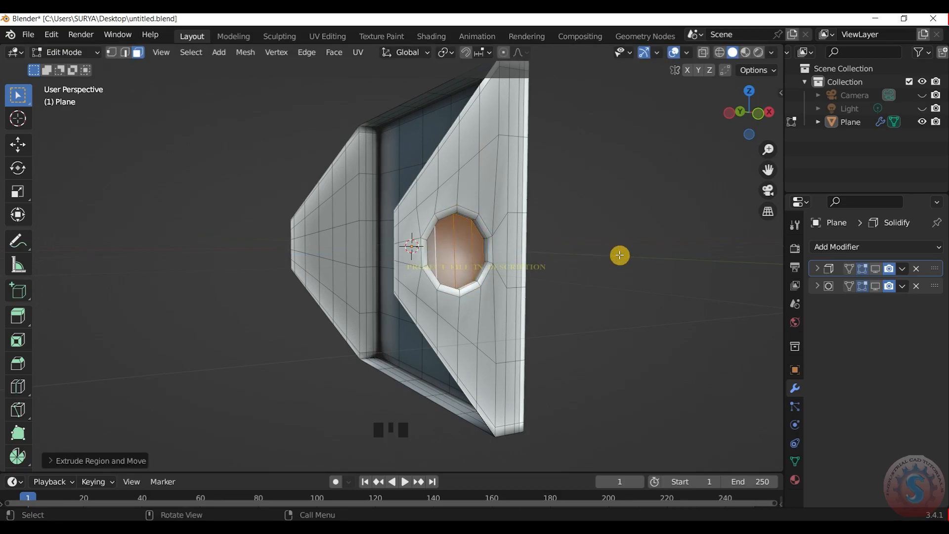
- Inset the floor of the new recess and extrude it inward to form a second, deeper level
{"action": "key", "text": "i"}
{"action": "left_click", "coordinate": [606, 249]}
{"action": "key", "text": "e"}
{"action": "left_click", "coordinate": [600, 247]}
- Scale the recess's innermost floor to about 0.53, delete its faces to open the hole, and return to Object Mode
{"action": "key", "text": "s"}
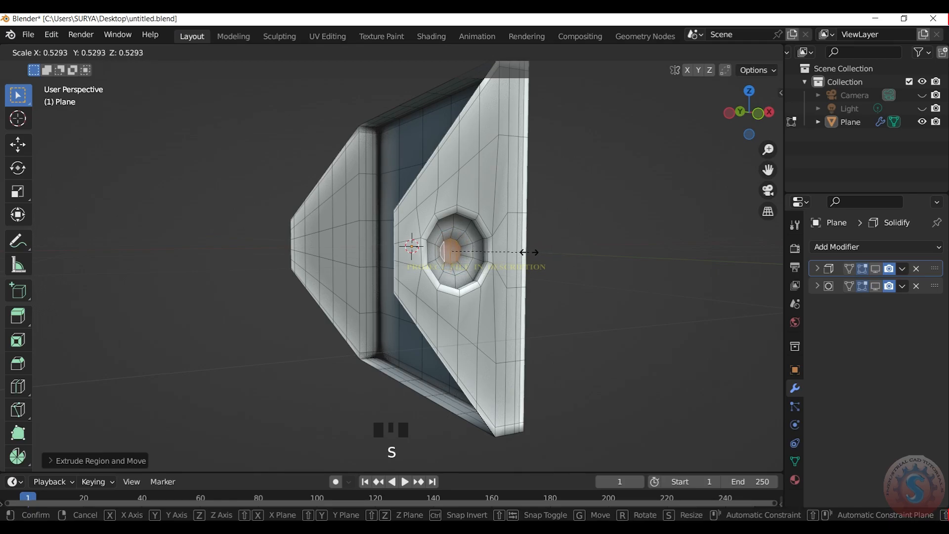
{"action": "left_click", "coordinate": [573, 243]}
{"action": "key", "text": "x"}
{"action": "left_click", "coordinate": [588, 237]}
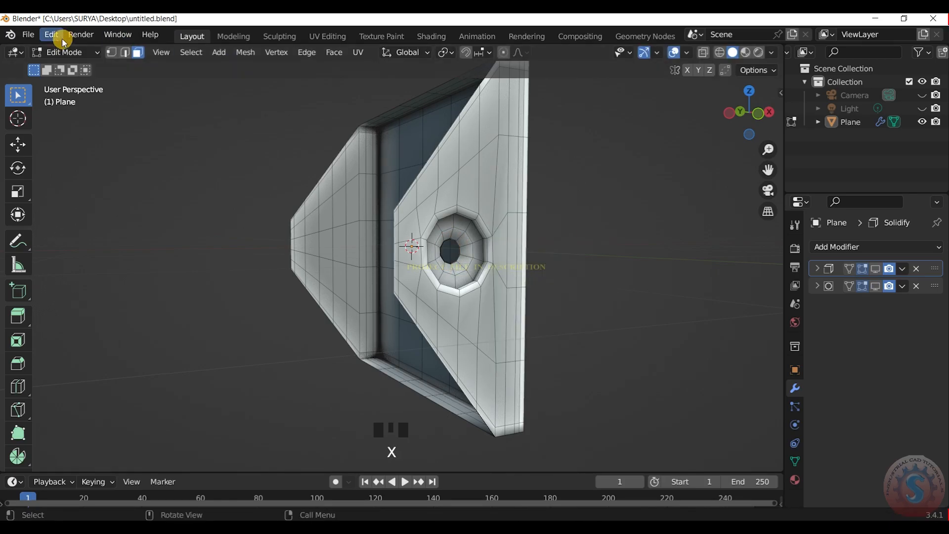
{"action": "left_click", "coordinate": [66, 52]}
{"action": "left_click", "coordinate": [69, 66]}
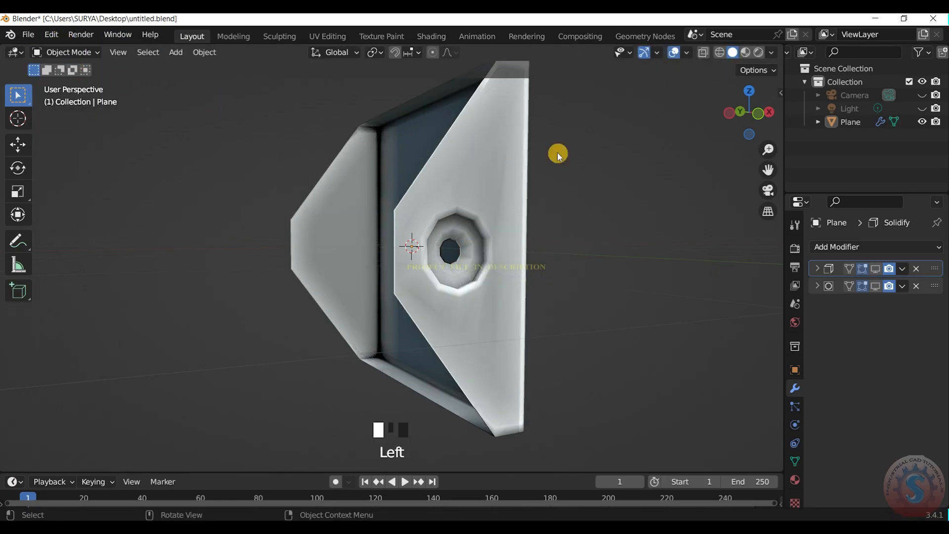
- Show the Solidify and Subdivision modifiers in the viewport again and save the file
{"action": "left_click", "coordinate": [875, 268]}
{"action": "left_click", "coordinate": [876, 285]}
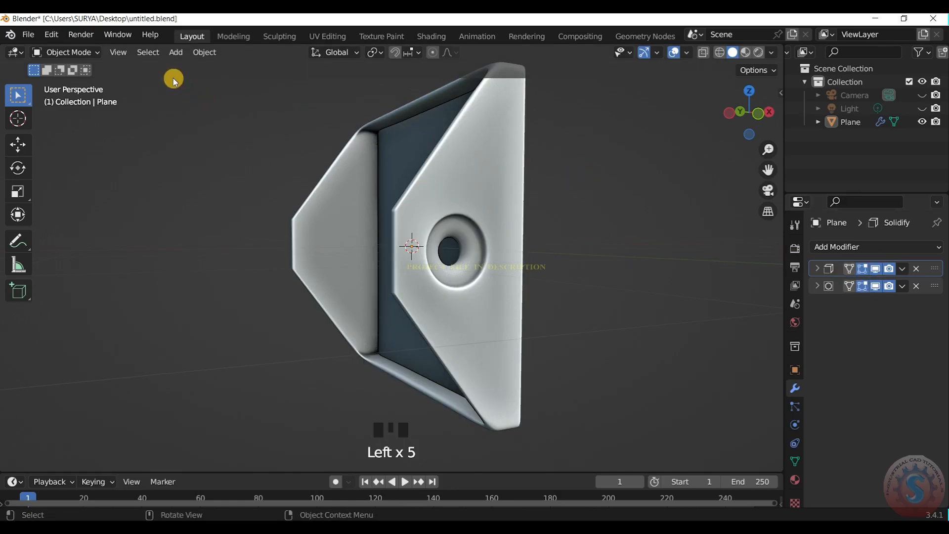
{"action": "left_click", "coordinate": [19, 40]}
{"action": "left_click", "coordinate": [46, 121]}
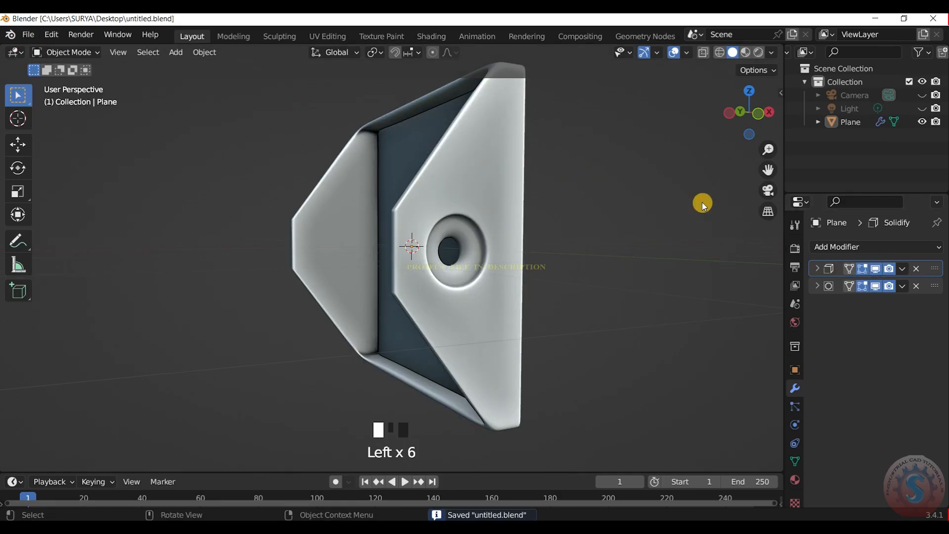
- Inspect the smoothed body and its stepped hole from several angles, including the camera view
{"action": "scroll", "coordinate": [746, 97], "scroll_direction": "down", "scroll_amount": 1}
{"action": "scroll", "coordinate": [746, 98], "scroll_direction": "up", "scroll_amount": 1}
{"action": "left_click_drag", "start_coordinate": [745, 105], "coordinate": [865, 116]}
{"action": "scroll", "coordinate": [743, 111], "scroll_direction": "down", "scroll_amount": 1}
{"action": "scroll", "coordinate": [745, 112], "scroll_direction": "up", "scroll_amount": 2}
{"action": "key", "text": "KP_0"}
{"action": "key", "text": "KP_0"}
{"action": "scroll", "coordinate": [744, 112], "scroll_direction": "up", "scroll_amount": 1}
- Add supporting loop cuts around the inner walls of the stepped hole in Edit Mode, and return to Object Mode
{"action": "left_click", "coordinate": [79, 52]}
{"action": "left_click", "coordinate": [74, 81]}
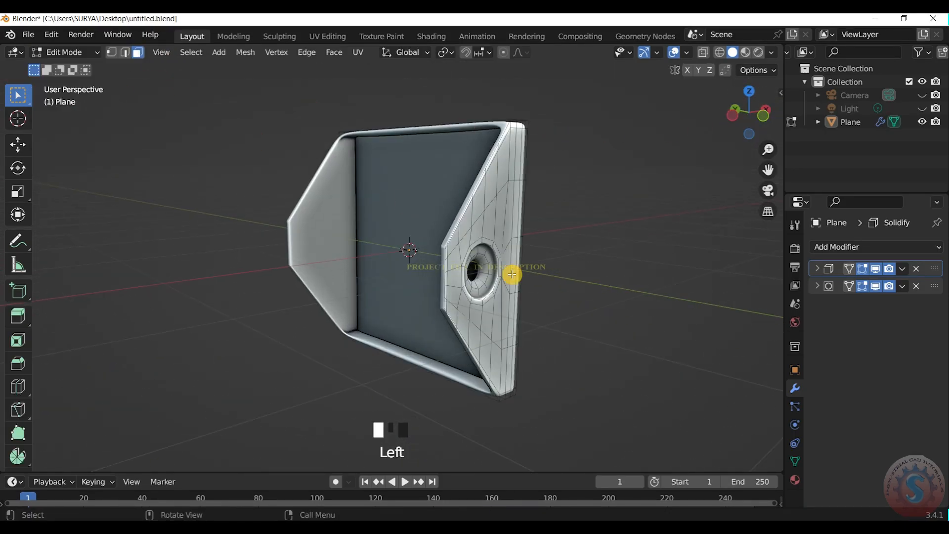
{"action": "scroll", "coordinate": [502, 272], "scroll_direction": "up", "scroll_amount": 2}
{"action": "key", "text": "ctrl+r"}
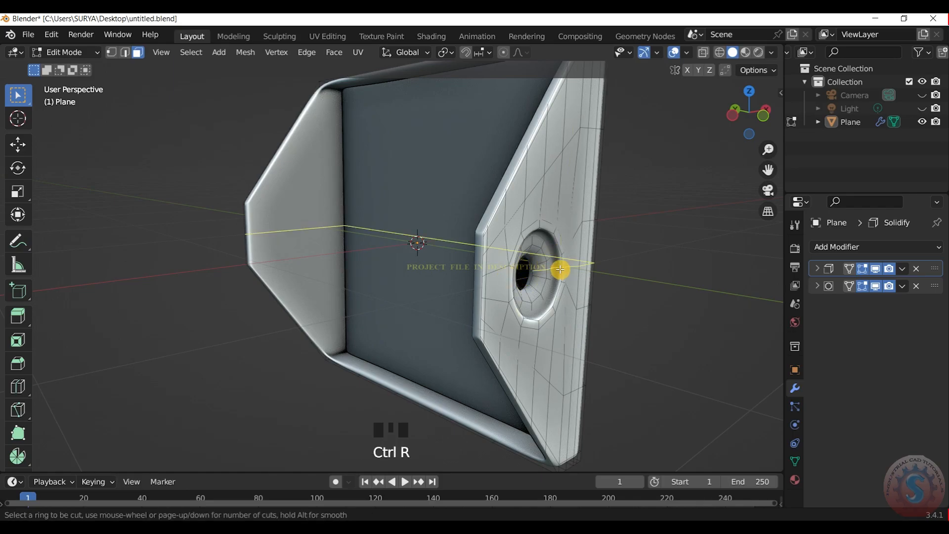
{"action": "left_click", "coordinate": [558, 252]}
{"action": "left_click", "coordinate": [557, 252]}
{"action": "key", "text": "ctrl+r"}
{"action": "left_click", "coordinate": [549, 257]}
{"action": "key", "text": "ctrl+r"}
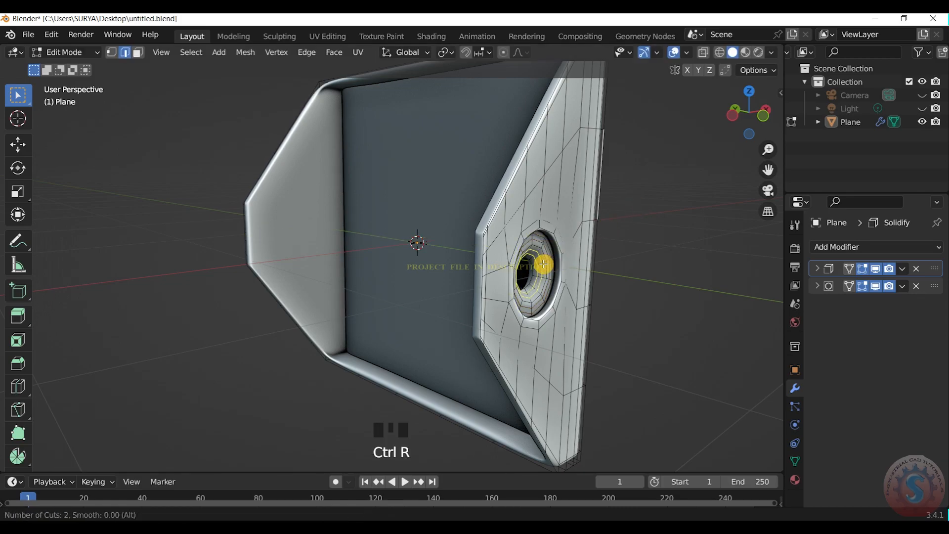
{"action": "left_click", "coordinate": [544, 264]}
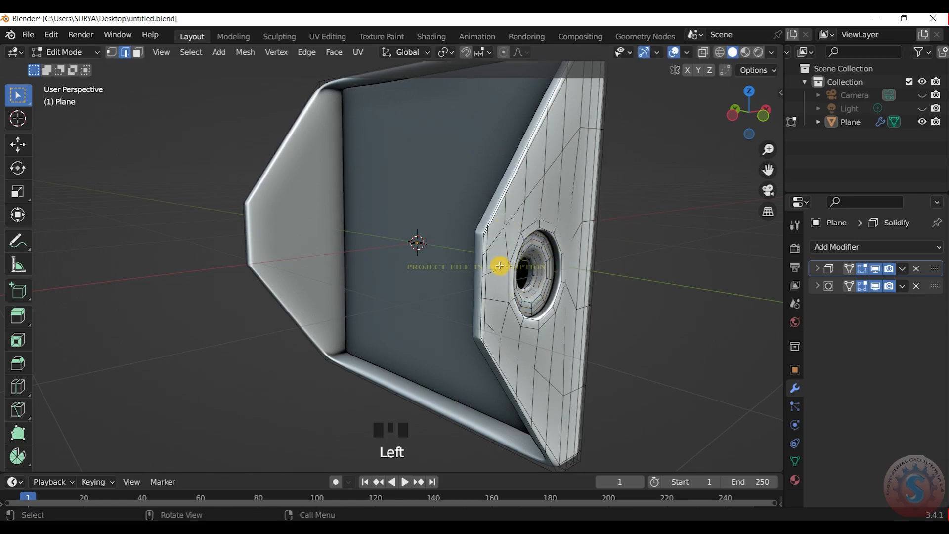
{"action": "key", "text": "ctrl+r"}
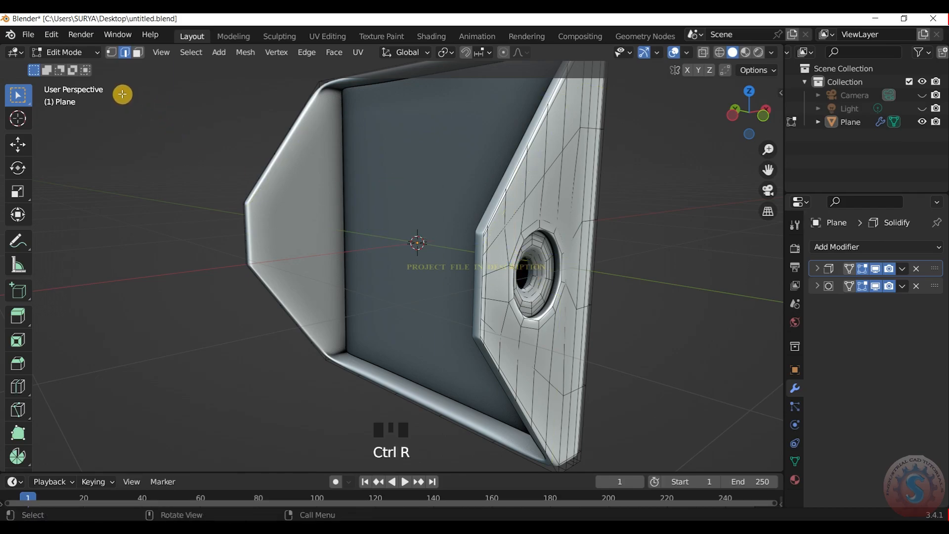
{"action": "left_click", "coordinate": [65, 52]}
{"action": "left_click", "coordinate": [99, 66]}
- Examine the stepped hole from inside and outside the body in both Object Mode and Edit Mode
{"action": "scroll", "coordinate": [756, 114], "scroll_direction": "up", "scroll_amount": 3}
{"action": "left_click_drag", "start_coordinate": [755, 114], "coordinate": [378, 61]}
{"action": "scroll", "coordinate": [755, 114], "scroll_direction": "down", "scroll_amount": 2}
{"action": "scroll", "coordinate": [749, 114], "scroll_direction": "down", "scroll_amount": 3}
{"action": "scroll", "coordinate": [754, 113], "scroll_direction": "up", "scroll_amount": 4}
{"action": "scroll", "coordinate": [748, 115], "scroll_direction": "down", "scroll_amount": 3}
{"action": "scroll", "coordinate": [743, 113], "scroll_direction": "down", "scroll_amount": 1}
{"action": "scroll", "coordinate": [744, 114], "scroll_direction": "up", "scroll_amount": 2}
{"action": "left_click", "coordinate": [68, 84]}
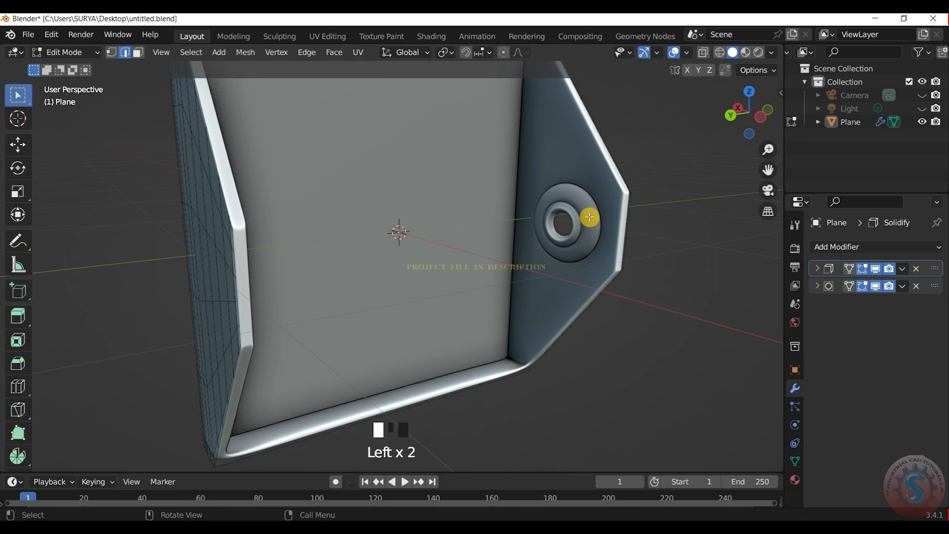
{"action": "left_click", "coordinate": [67, 52]}
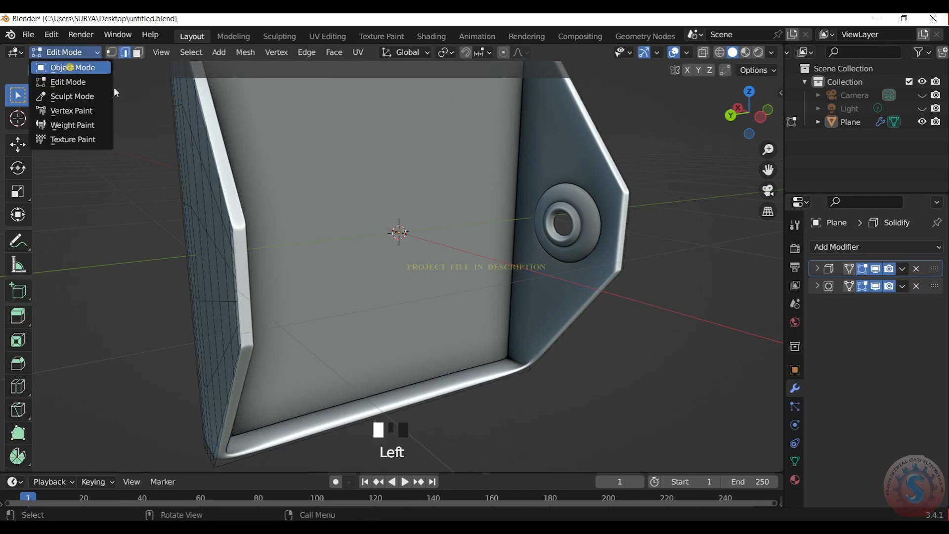
{"action": "left_click", "coordinate": [76, 67]}
{"action": "left_click", "coordinate": [78, 53]}
{"action": "left_click", "coordinate": [68, 81]}
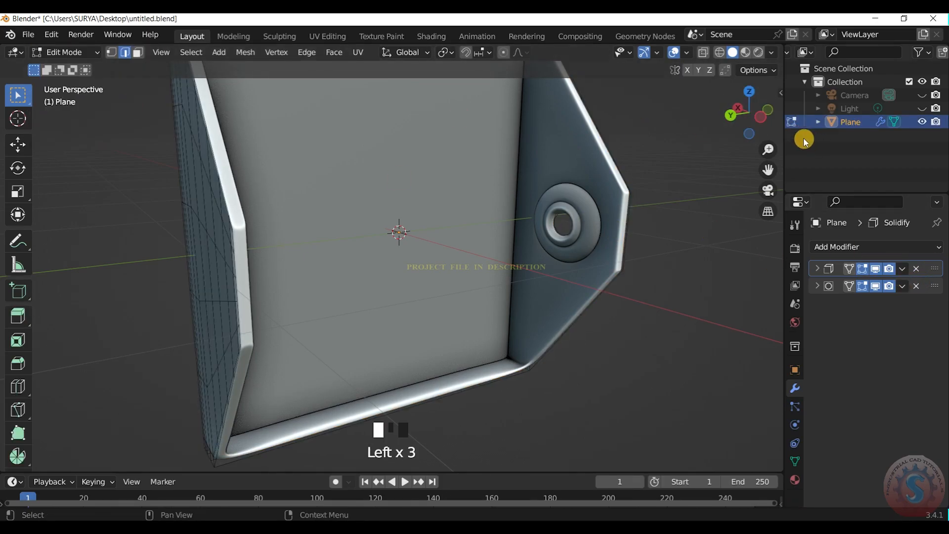
{"action": "left_click_drag", "start_coordinate": [754, 110], "coordinate": [742, 116]}
{"action": "scroll", "coordinate": [743, 117], "scroll_direction": "down", "scroll_amount": 3}
{"action": "left_click", "coordinate": [743, 117]}
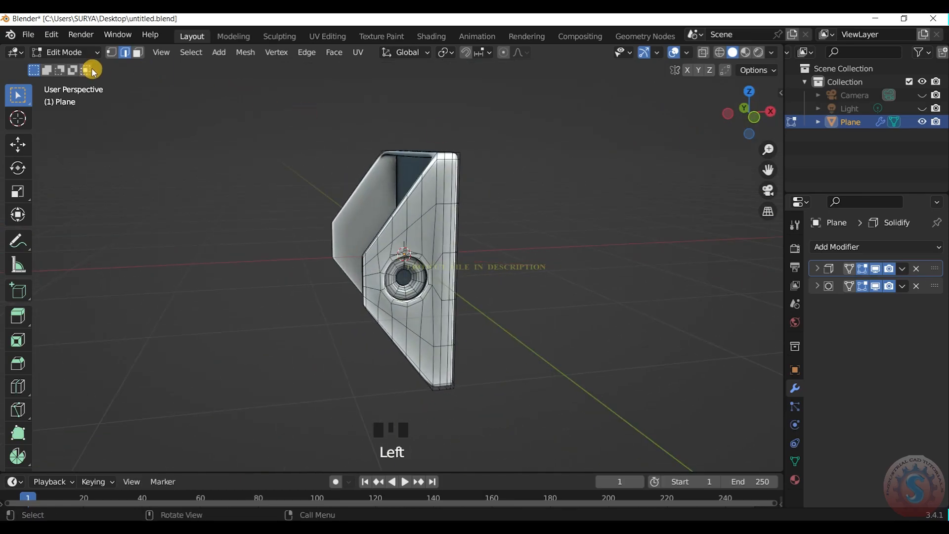
{"action": "left_click", "coordinate": [67, 52]}
{"action": "left_click", "coordinate": [80, 69]}
{"action": "left_click", "coordinate": [189, 115]}
{"action": "scroll", "coordinate": [739, 93], "scroll_direction": "up", "scroll_amount": 2}
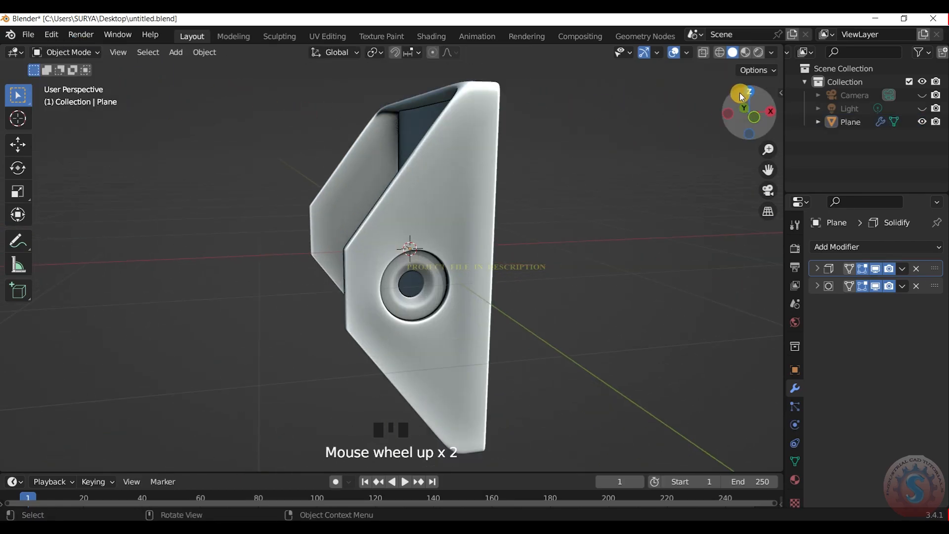
{"action": "left_click_drag", "start_coordinate": [739, 93], "coordinate": [751, 103]}
{"action": "scroll", "coordinate": [752, 102], "scroll_direction": "down", "scroll_amount": 1}
{"action": "left_click", "coordinate": [751, 103]}
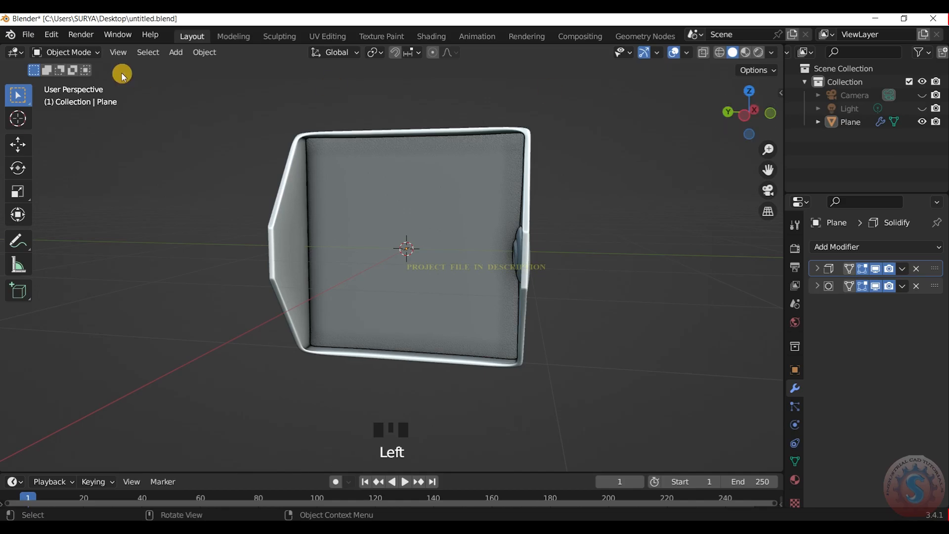
- Switch to wireframe shading in Edit Mode and add a centred vertical loop cut dividing the body in half
{"action": "left_click", "coordinate": [65, 52]}
{"action": "left_click", "coordinate": [67, 80]}
{"action": "key", "text": "z"}
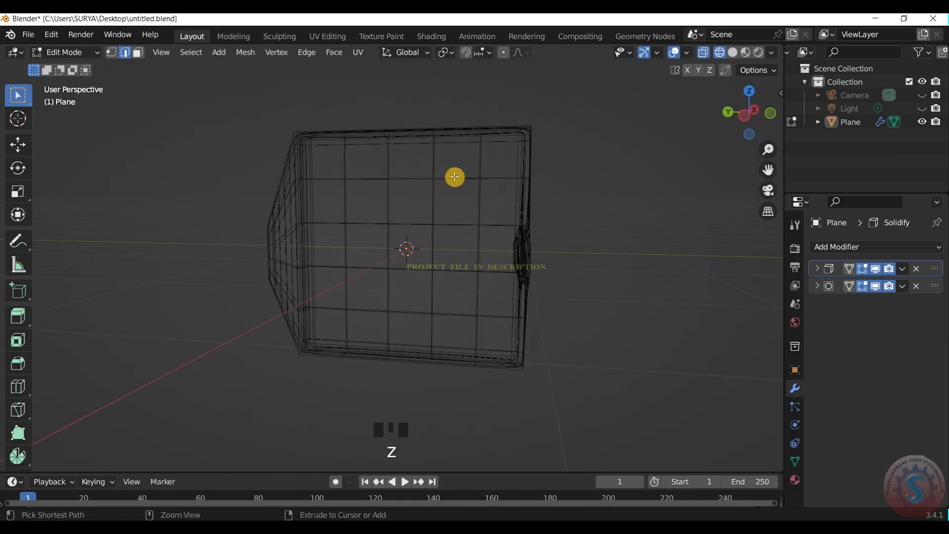
{"action": "key", "text": "ctrl+r"}
{"action": "left_click", "coordinate": [424, 137]}
{"action": "scroll", "coordinate": [561, 147], "scroll_direction": "down", "scroll_amount": 2}
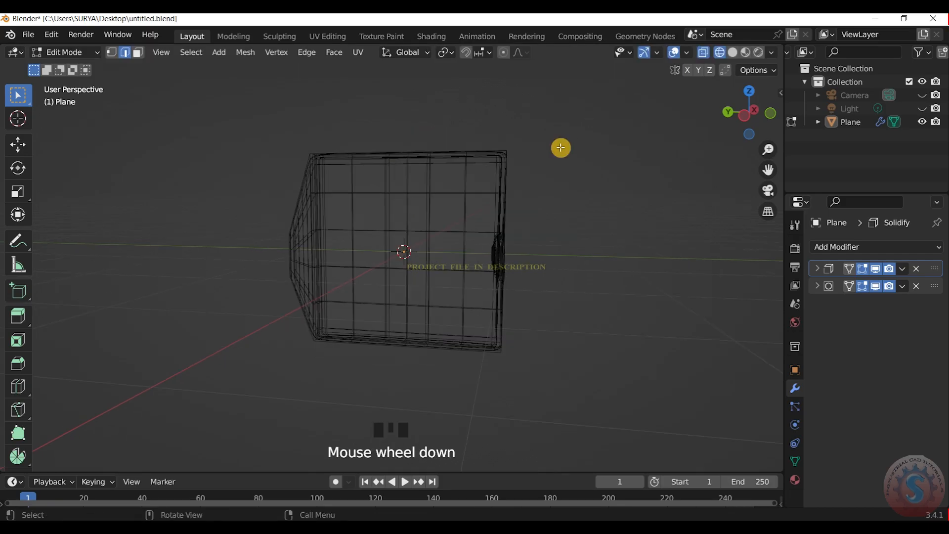
- From the right orthographic view, delete the vertices of the half without the hole and return to solid shading
{"action": "key", "text": "KP_1"}
{"action": "key", "text": "KP_3"}
{"action": "key", "text": "KP_0"}
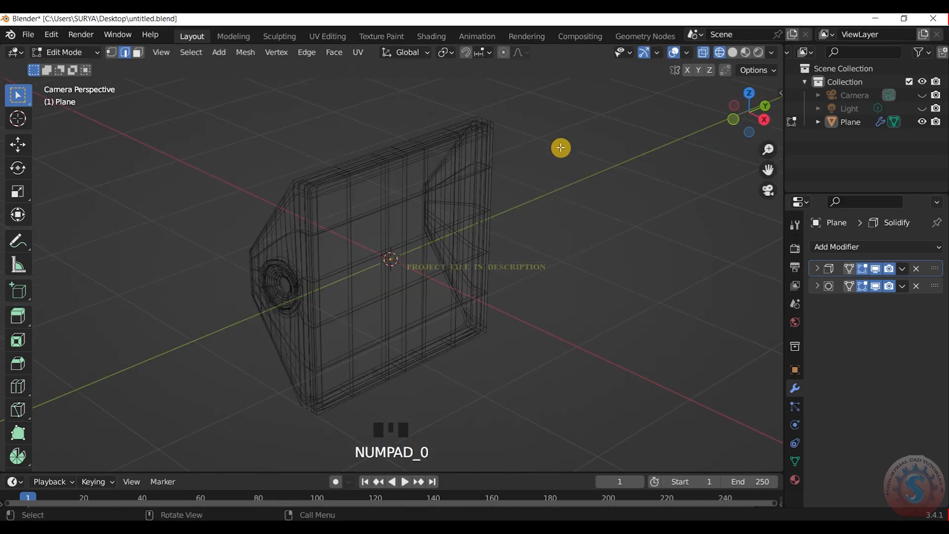
{"action": "key", "text": "KP_7"}
{"action": "key", "text": "KP_3"}
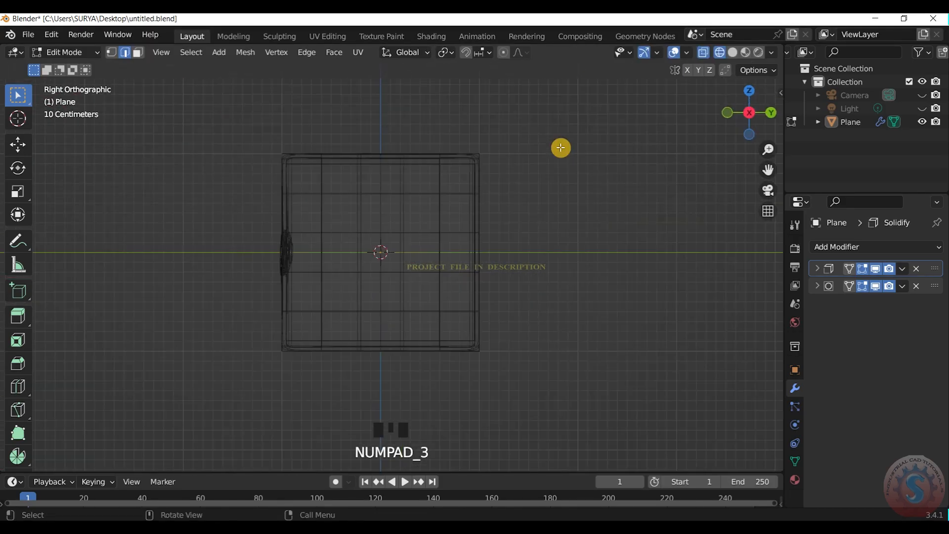
{"action": "left_click_drag", "start_coordinate": [525, 388], "coordinate": [397, 129], "text": "shift"}
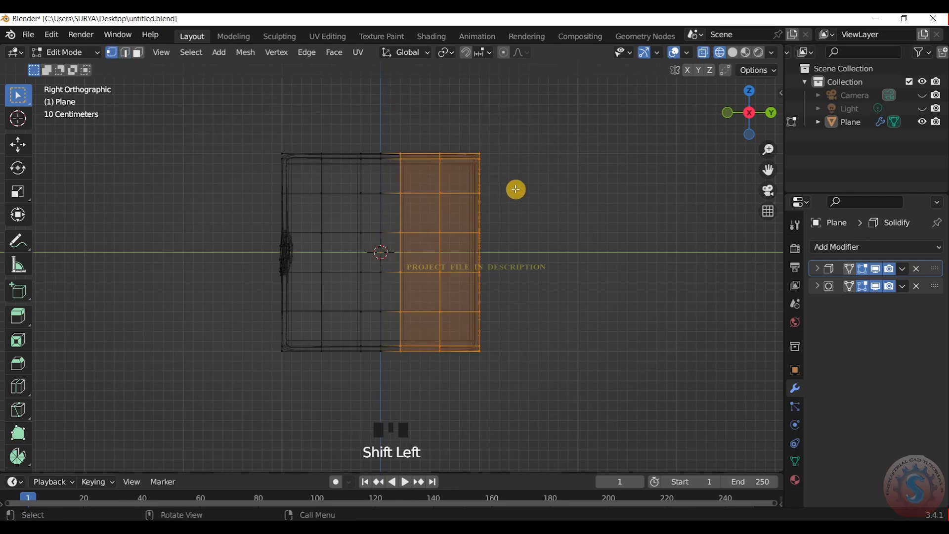
{"action": "key", "text": "x"}
{"action": "left_click", "coordinate": [504, 158]}
{"action": "key", "text": "z"}
{"action": "left_click", "coordinate": [615, 180]}
- Add a Mirror modifier to the remaining half and set its axis to Y only
{"action": "scroll", "coordinate": [751, 130], "scroll_direction": "down", "scroll_amount": 1}
{"action": "mouse_move", "coordinate": [751, 130]}
{"action": "left_mouse_down"}
{"action": "mouse_move", "coordinate": [744, 114]}
{"action": "mouse_move", "coordinate": [756, 102]}
{"action": "mouse_move", "coordinate": [742, 105]}
{"action": "left_mouse_up"}
{"action": "scroll", "coordinate": [748, 102], "scroll_direction": "up", "scroll_amount": 3}
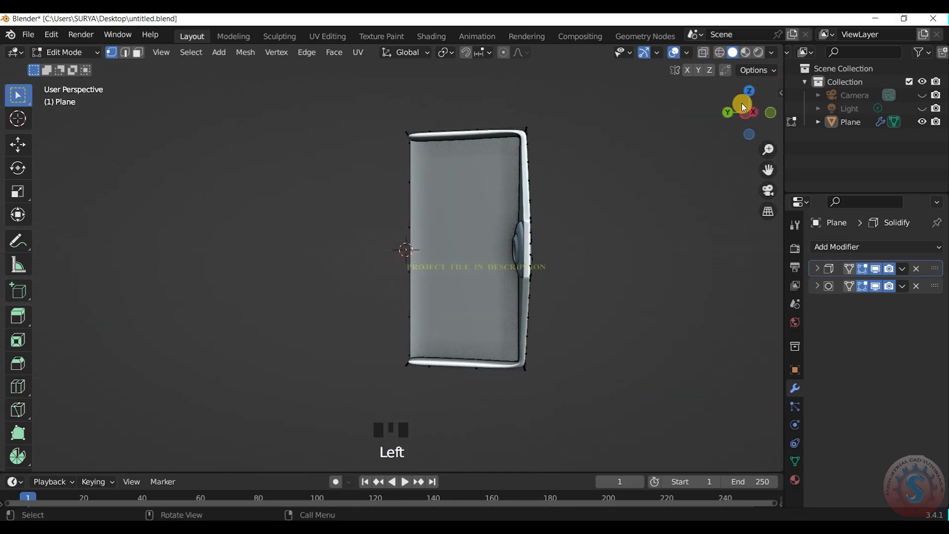
{"action": "left_click", "coordinate": [857, 247]}
{"action": "left_click", "coordinate": [667, 398]}
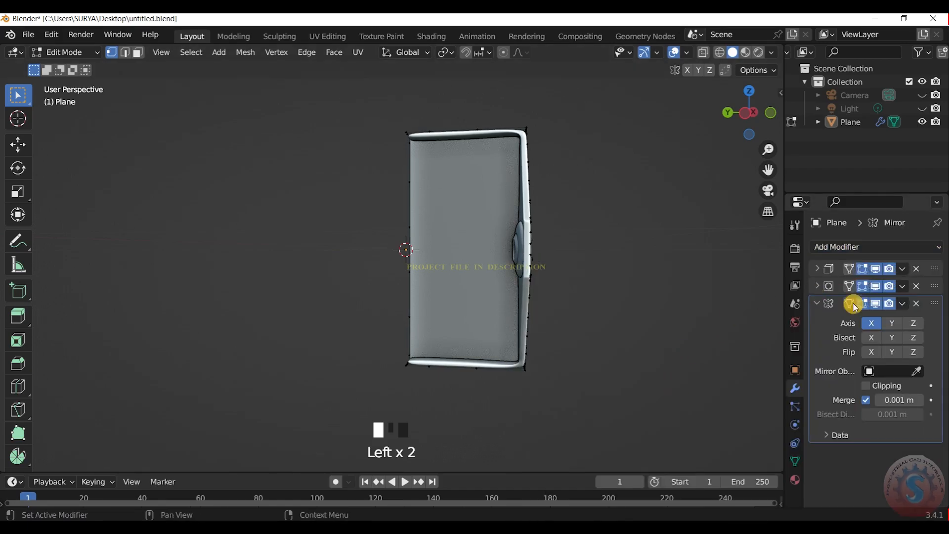
{"action": "left_click", "coordinate": [819, 305]}
{"action": "left_click_drag", "start_coordinate": [935, 303], "coordinate": [849, 322]}
{"action": "left_click", "coordinate": [819, 306]}
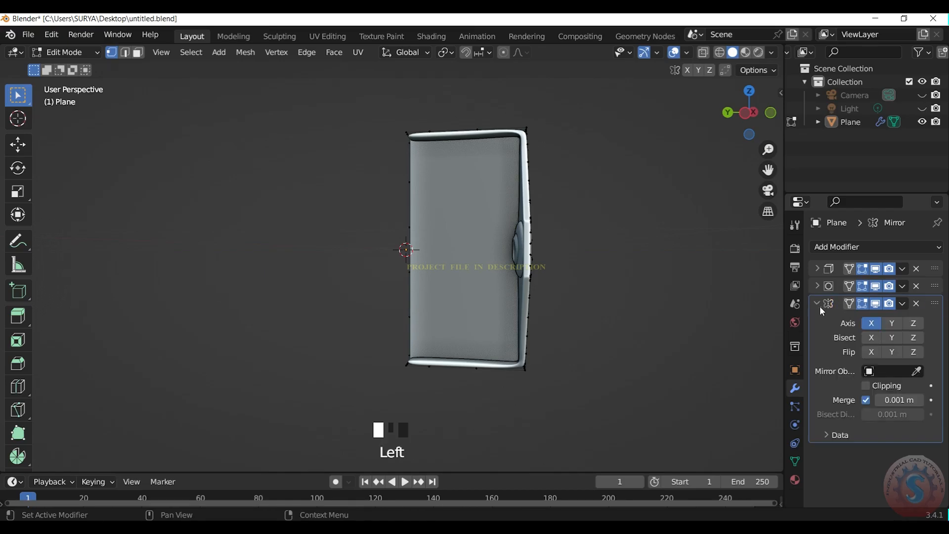
{"action": "left_click", "coordinate": [892, 322]}
{"action": "left_click", "coordinate": [871, 323]}
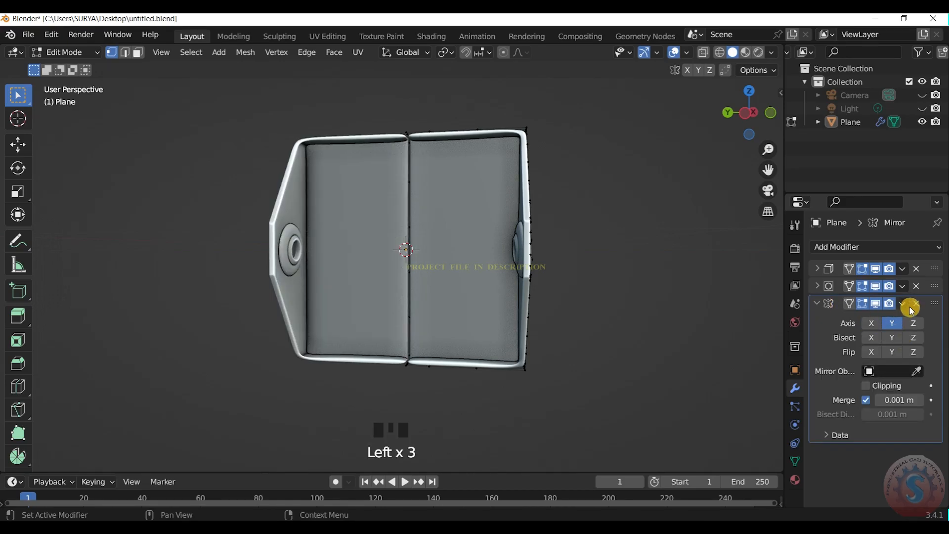
- Move the Mirror modifier to the start of the stack, ahead of Solidify, and return to Object Mode
{"action": "left_click_drag", "start_coordinate": [935, 306], "coordinate": [929, 268]}
{"action": "left_click", "coordinate": [819, 286]}
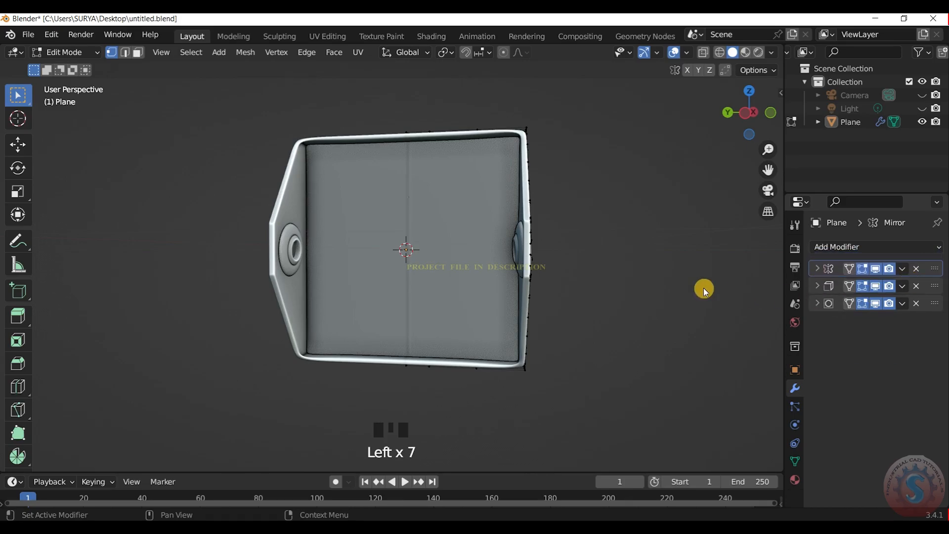
{"action": "left_click_drag", "start_coordinate": [66, 51], "coordinate": [69, 63]}
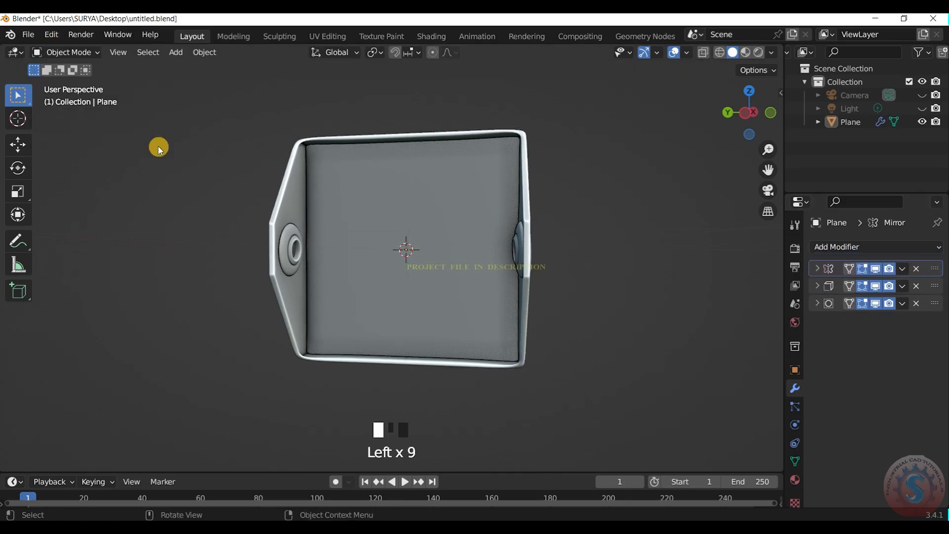
- Select the whole mesh in Edit Mode, merge its duplicate vertices, and return to Object Mode
{"action": "left_click_drag", "start_coordinate": [746, 136], "coordinate": [664, 168]}
{"action": "left_click", "coordinate": [52, 52]}
{"action": "left_click", "coordinate": [59, 80]}
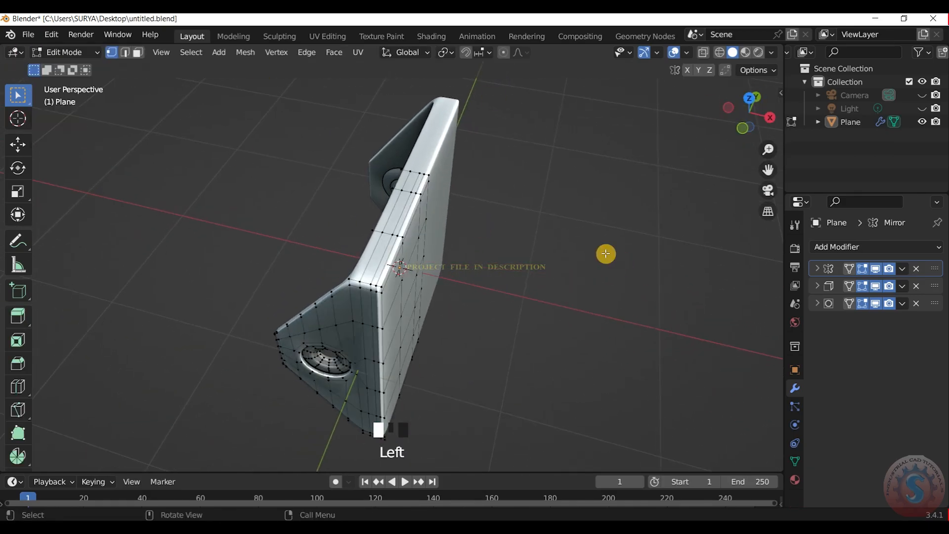
{"action": "key", "text": "a"}
{"action": "key", "text": "m"}
{"action": "left_click", "coordinate": [606, 253]}
{"action": "left_click", "coordinate": [66, 52]}
{"action": "left_click", "coordinate": [70, 67]}
- Inspect the mirrored body and both side-wall holes from several angles and zoom levels
{"action": "scroll", "coordinate": [745, 111], "scroll_direction": "down", "scroll_amount": 1}
{"action": "left_click_drag", "start_coordinate": [746, 111], "coordinate": [729, 112]}
{"action": "scroll", "coordinate": [739, 111], "scroll_direction": "down", "scroll_amount": 1}
{"action": "scroll", "coordinate": [728, 112], "scroll_direction": "down", "scroll_amount": 3}
{"action": "key", "text": "KP_0"}
{"action": "key", "text": "KP_0"}
{"action": "scroll", "coordinate": [541, 242], "scroll_direction": "up", "scroll_amount": 4}
{"action": "left_click", "coordinate": [564, 241]}
{"action": "scroll", "coordinate": [523, 245], "scroll_direction": "down", "scroll_amount": 2}
{"action": "left_click", "coordinate": [457, 261]}
{"action": "scroll", "coordinate": [465, 289], "scroll_direction": "up", "scroll_amount": 1}
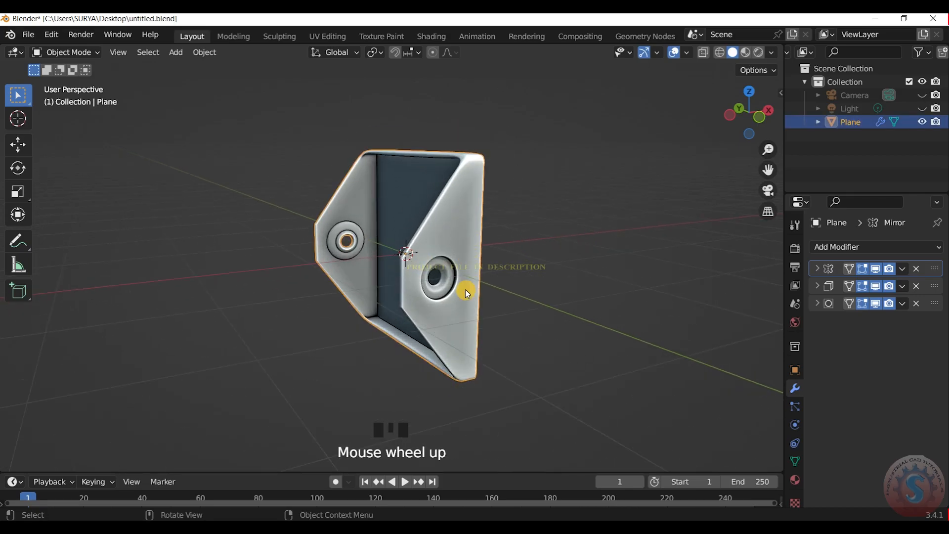
{"action": "scroll", "coordinate": [476, 295], "scroll_direction": "down", "scroll_amount": 2}
{"action": "left_click", "coordinate": [584, 238]}
{"action": "scroll", "coordinate": [738, 105], "scroll_direction": "up", "scroll_amount": 1}
{"action": "left_click_drag", "start_coordinate": [740, 106], "coordinate": [768, 100]}
{"action": "scroll", "coordinate": [744, 99], "scroll_direction": "down", "scroll_amount": 2}
{"action": "scroll", "coordinate": [743, 100], "scroll_direction": "up", "scroll_amount": 4}
{"action": "scroll", "coordinate": [750, 97], "scroll_direction": "up", "scroll_amount": 3}
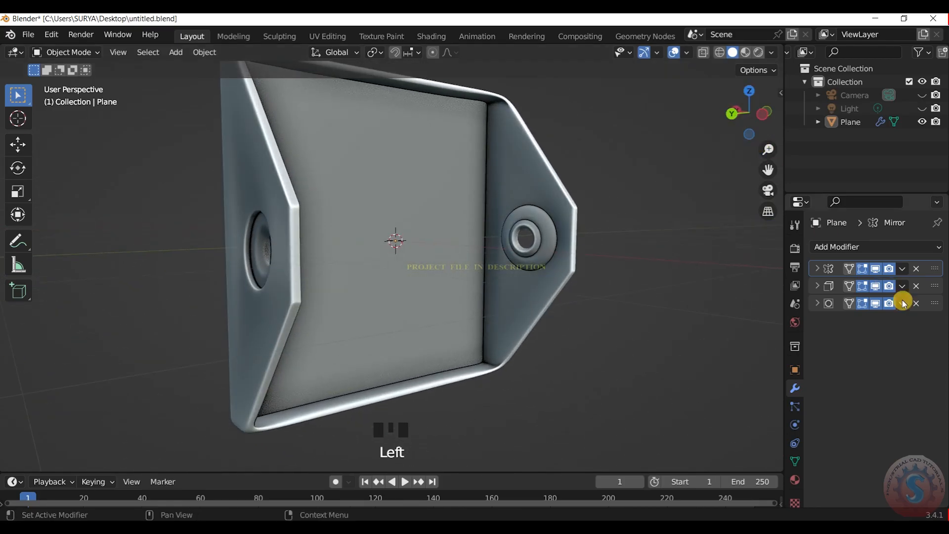
- Hide the Solidify modifier in the viewport to compare the body without thickness, and show it again
{"action": "left_click", "coordinate": [874, 284]}
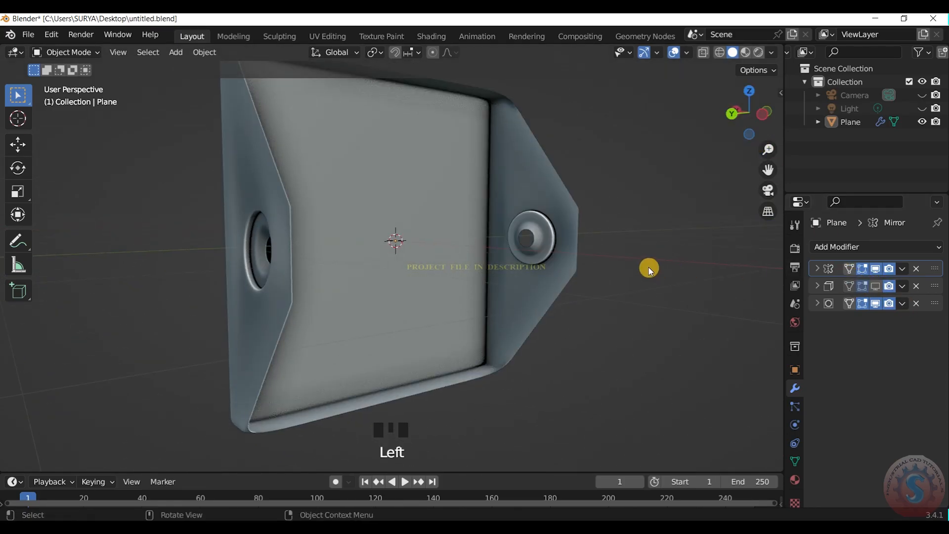
{"action": "scroll", "coordinate": [655, 270], "scroll_direction": "down", "scroll_amount": 1}
{"action": "left_click_drag", "start_coordinate": [752, 116], "coordinate": [634, 127]}
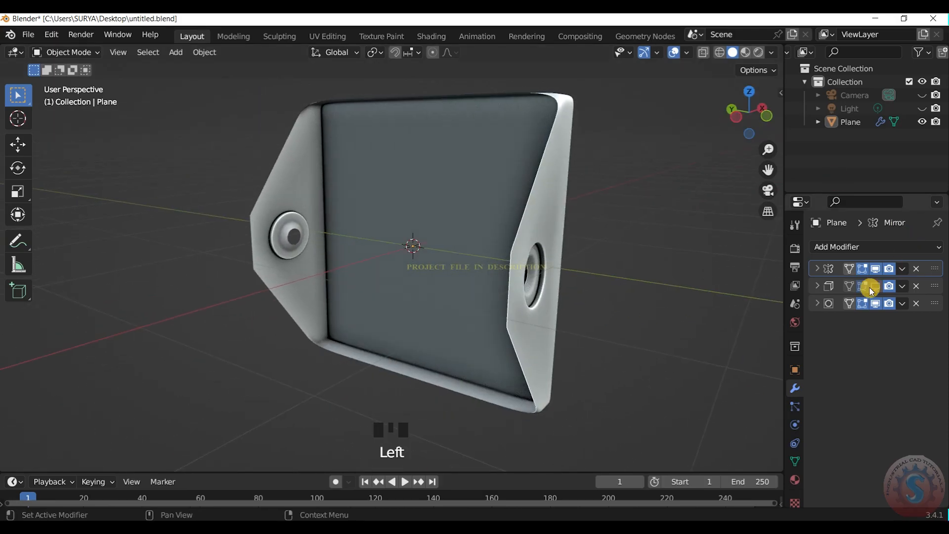
{"action": "left_click", "coordinate": [877, 287]}
{"action": "scroll", "coordinate": [643, 250], "scroll_direction": "down", "scroll_amount": 2}
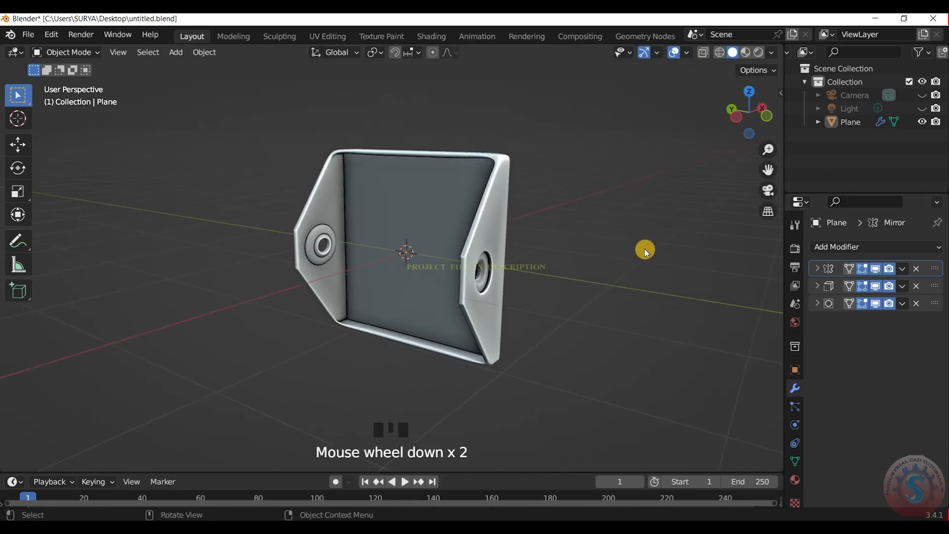
- Expand the Solidify modifier's settings and try a thickness of -0.03 m
{"action": "left_click", "coordinate": [816, 286]}
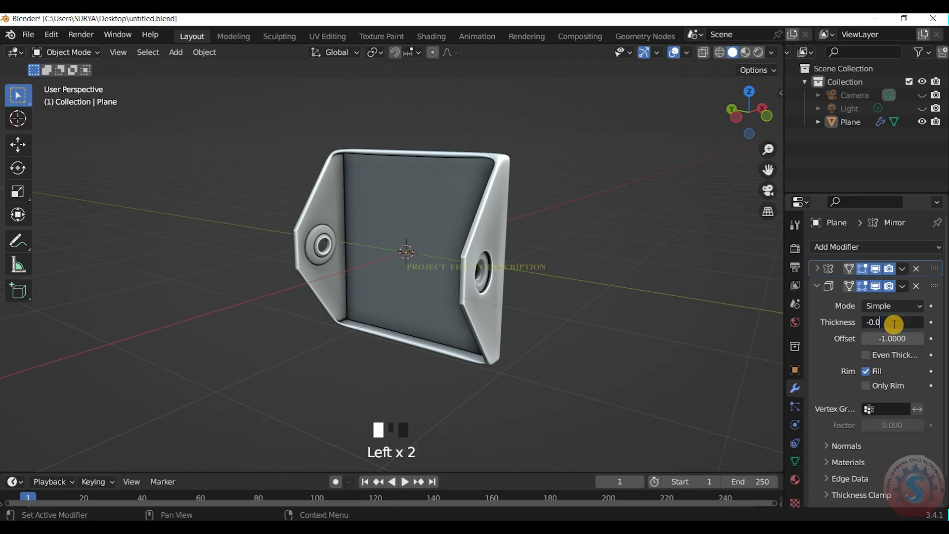
{"action": "key", "text": "Return"}
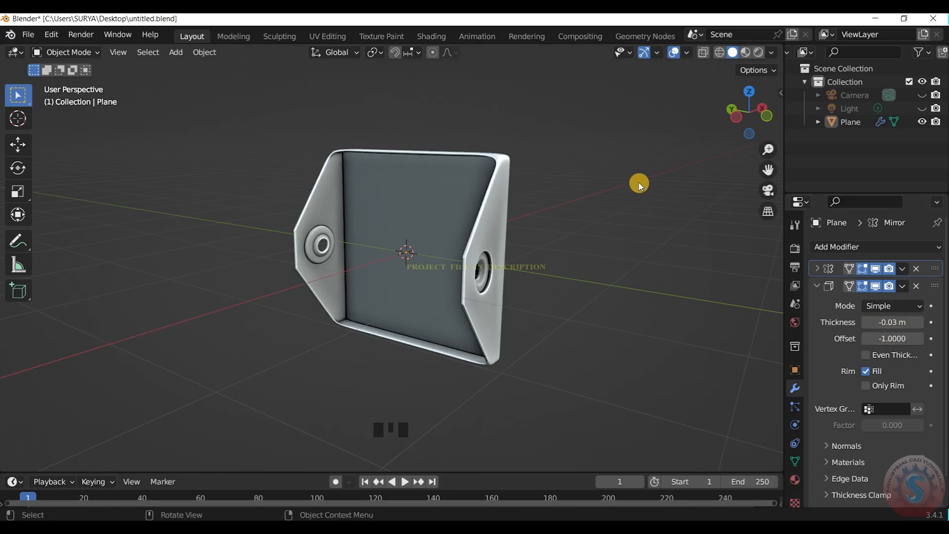
{"action": "left_click_drag", "start_coordinate": [746, 113], "coordinate": [721, 120]}
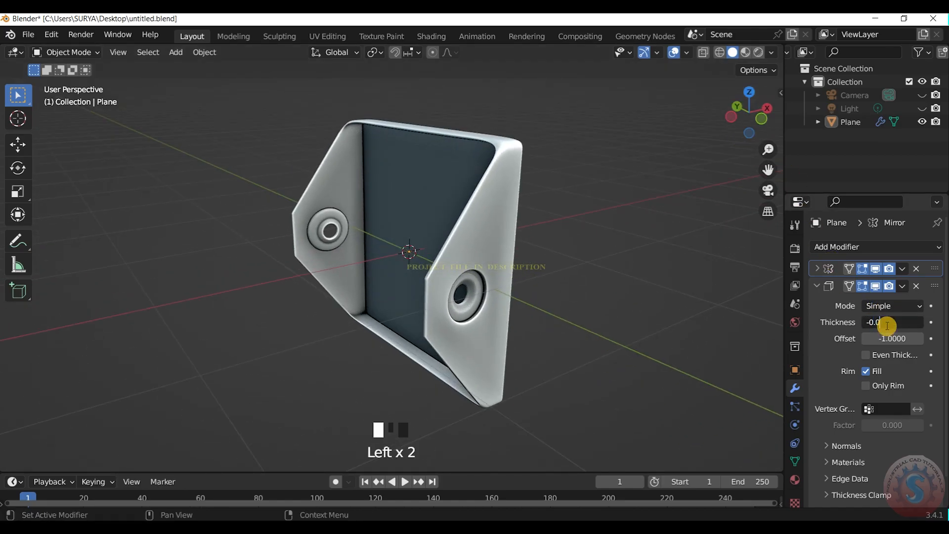
- Set the Solidify thickness to -0.05 m and save the file
{"action": "key", "text": "Return"}
{"action": "scroll", "coordinate": [645, 133], "scroll_direction": "down", "scroll_amount": 3}
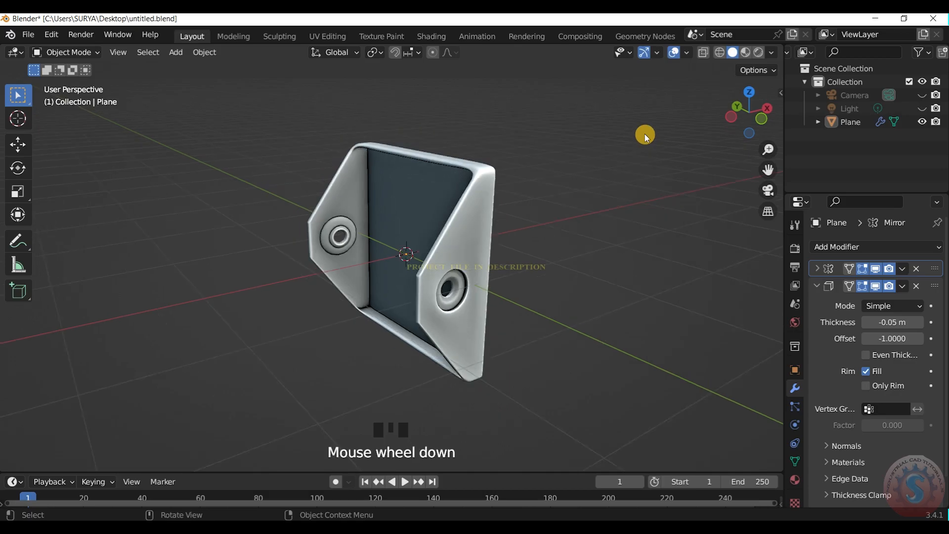
{"action": "scroll", "coordinate": [625, 156], "scroll_direction": "up", "scroll_amount": 1, "text": "ctrl"}
{"action": "key", "text": "ctrl+s"}
{"action": "scroll", "coordinate": [418, 143], "scroll_direction": "up", "scroll_amount": 4}
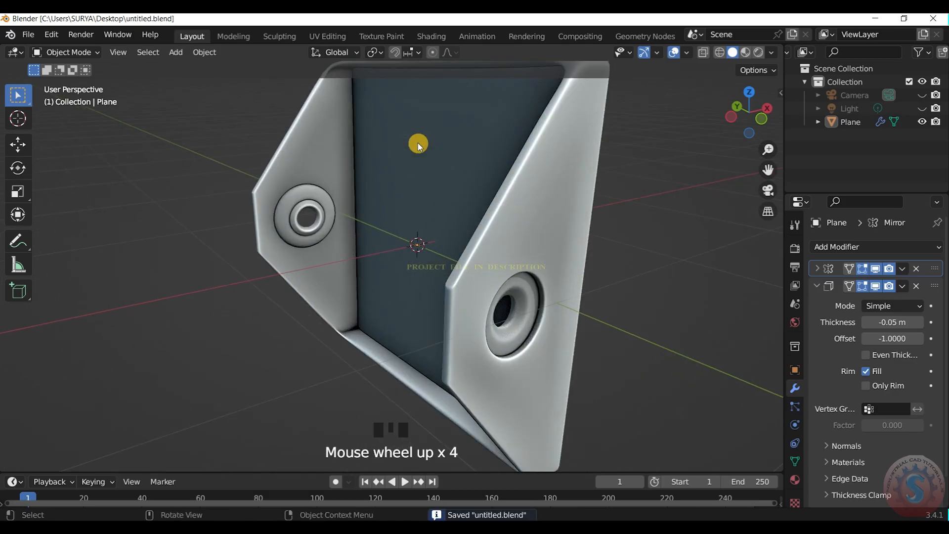
- Switch the viewport shading's lighting mode from Studio to MatCap
{"action": "scroll", "coordinate": [418, 143], "scroll_direction": "down", "scroll_amount": 1}
{"action": "left_click", "coordinate": [775, 53]}
{"action": "left_click", "coordinate": [758, 135]}
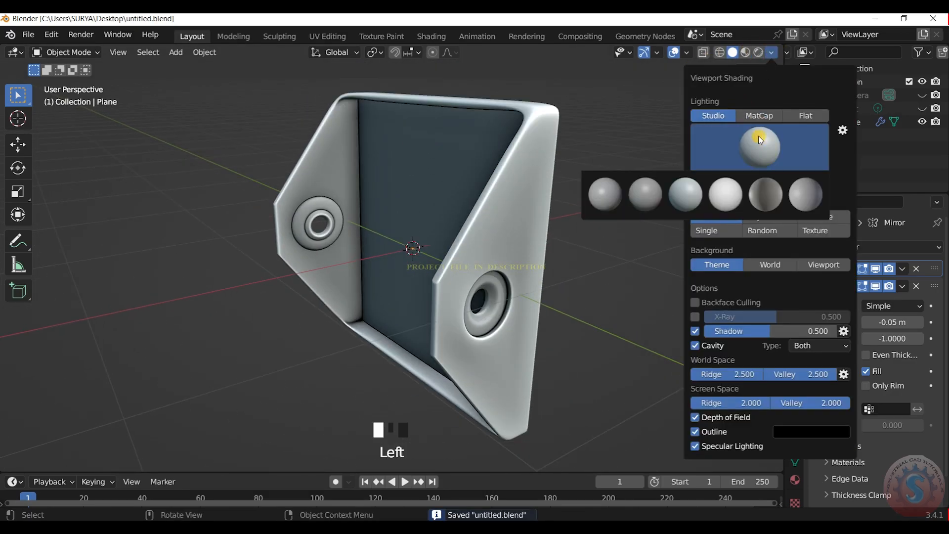
{"action": "left_click", "coordinate": [776, 52]}
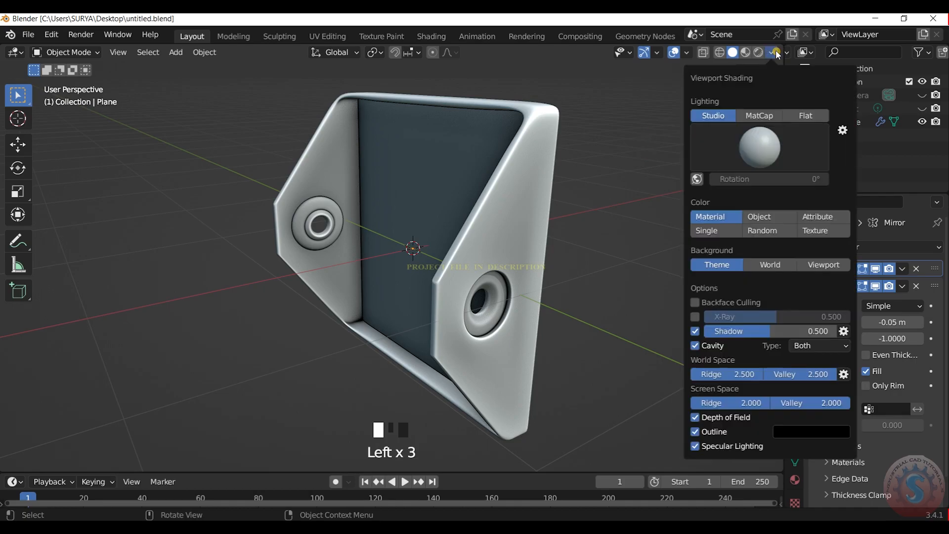
{"action": "left_click", "coordinate": [761, 117]}
- Try several MatCap previews on the body, including the plain light grey and the glossy red one
{"action": "left_click", "coordinate": [764, 143]}
{"action": "left_click", "coordinate": [676, 200]}
{"action": "left_click", "coordinate": [759, 144]}
{"action": "left_click", "coordinate": [519, 199]}
{"action": "left_click", "coordinate": [746, 142]}
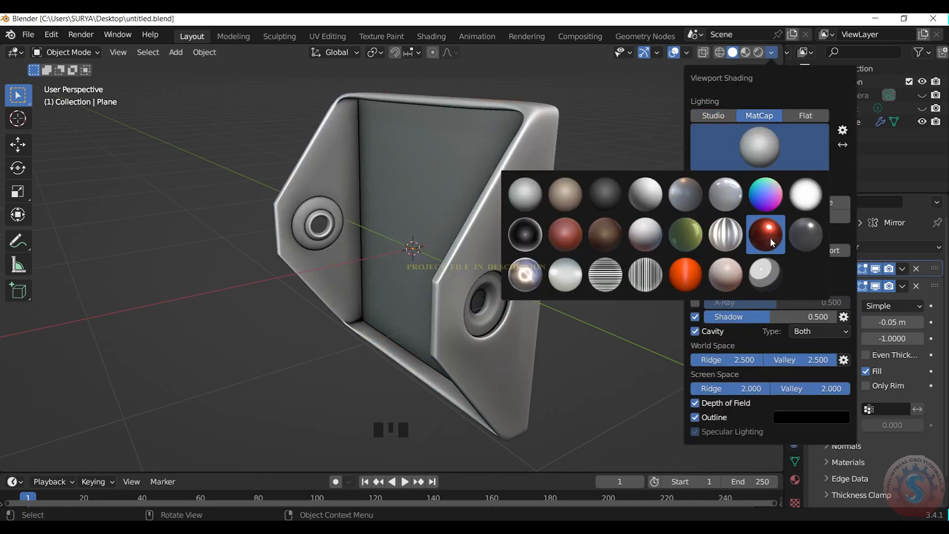
{"action": "left_click", "coordinate": [765, 235]}
{"action": "left_click", "coordinate": [761, 148]}
{"action": "left_click", "coordinate": [519, 285]}
- View the whole body from a more frontal angle and apply the blue-grey metallic MatCap with warm highlights
{"action": "scroll", "coordinate": [652, 211], "scroll_direction": "down", "scroll_amount": 4}
{"action": "scroll", "coordinate": [746, 116], "scroll_direction": "up", "scroll_amount": 1}
{"action": "left_click_drag", "start_coordinate": [746, 117], "coordinate": [766, 112]}
{"action": "left_click", "coordinate": [773, 51]}
{"action": "left_click", "coordinate": [758, 146]}
{"action": "left_click", "coordinate": [685, 195]}
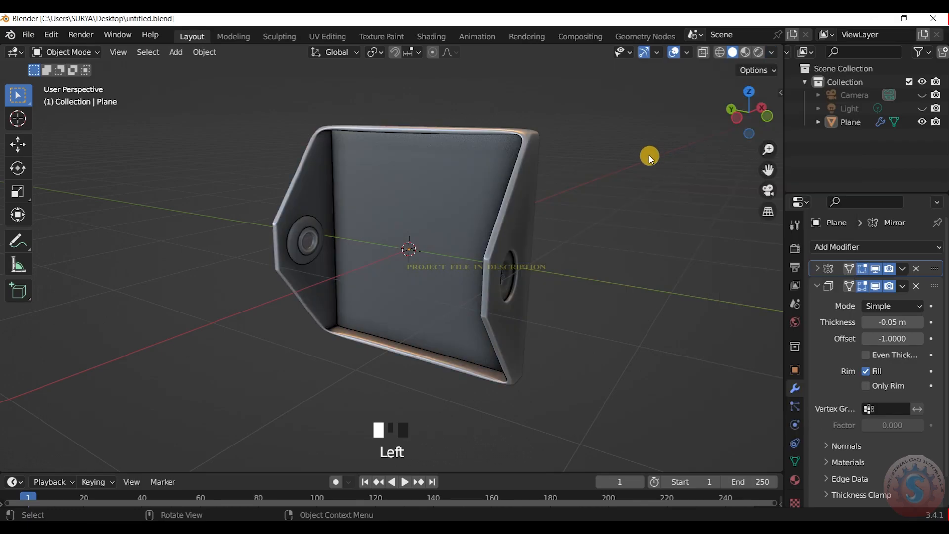
- Try the Attribute, Random, Single and Material viewport colour modes on the body, and settle on Object
{"action": "left_click", "coordinate": [773, 51]}
{"action": "left_click", "coordinate": [764, 201]}
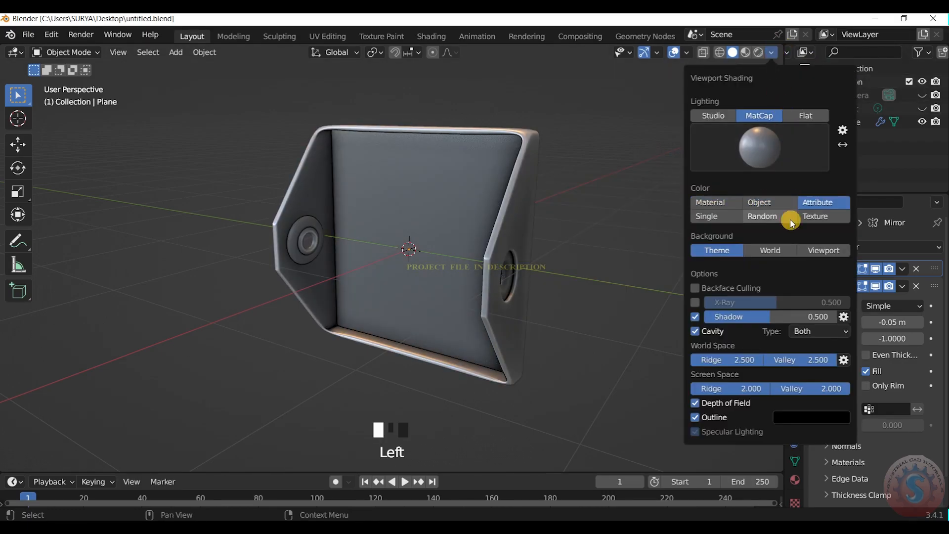
{"action": "left_click", "coordinate": [774, 217]}
{"action": "left_click", "coordinate": [707, 217]}
{"action": "left_click", "coordinate": [707, 204]}
{"action": "left_click", "coordinate": [759, 202]}
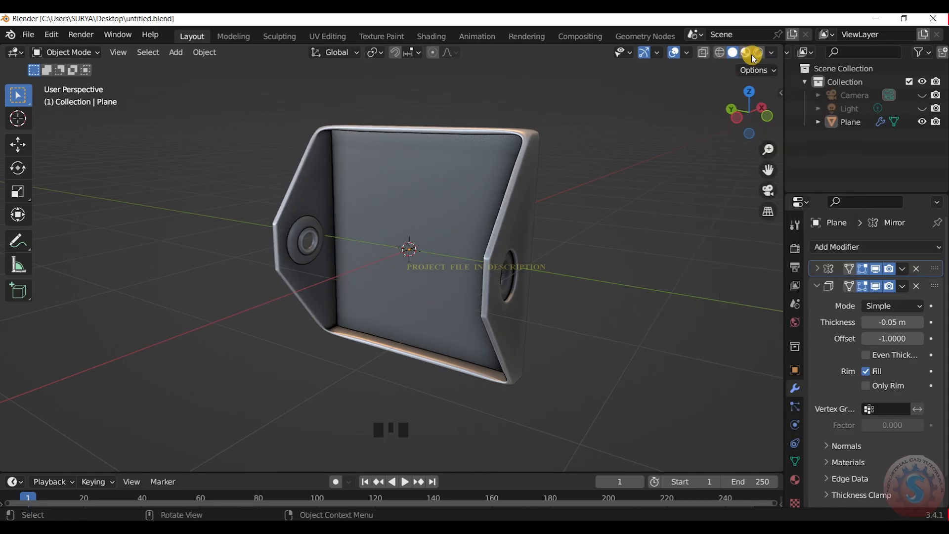
- Change the viewport lighting preset to a bright, whitish look and check the whole body with it
{"action": "left_click", "coordinate": [771, 53]}
{"action": "left_click", "coordinate": [745, 139]}
{"action": "left_click", "coordinate": [689, 193]}
{"action": "scroll", "coordinate": [599, 189], "scroll_direction": "up", "scroll_amount": 2}
{"action": "scroll", "coordinate": [598, 187], "scroll_direction": "down", "scroll_amount": 2}
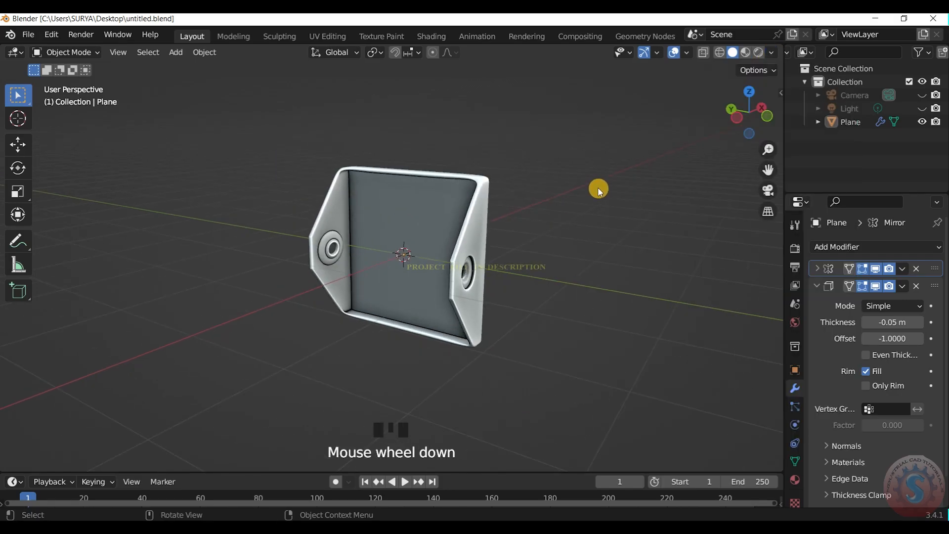